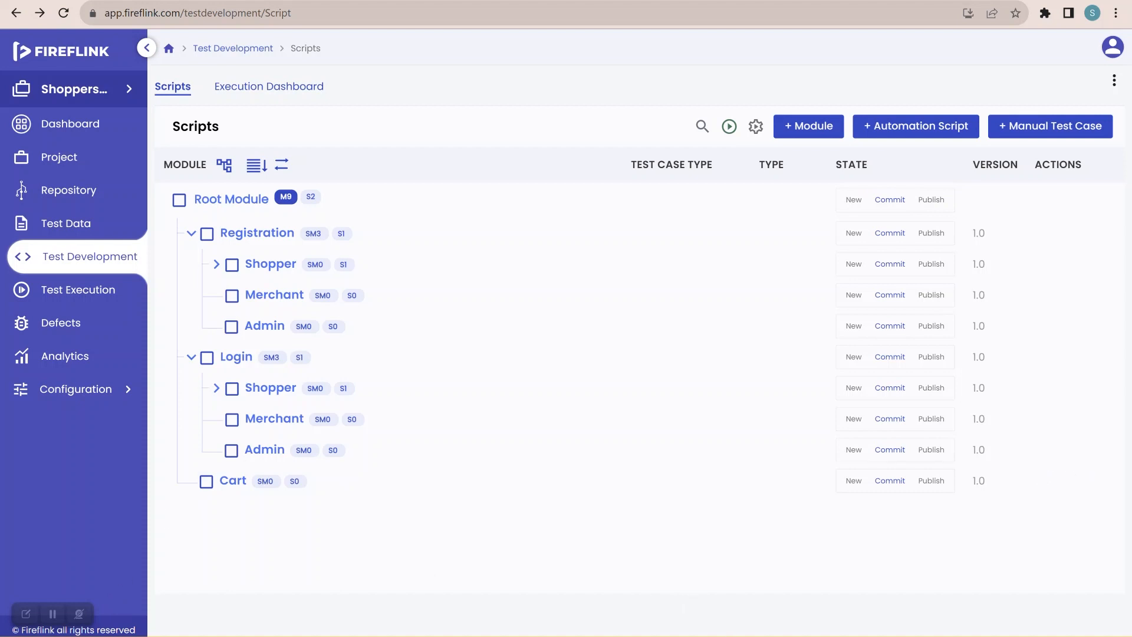
# Expand the Shopper module under Registration and open the script TC001_Verify the User is Able to Register
pyautogui.click(747, 636)
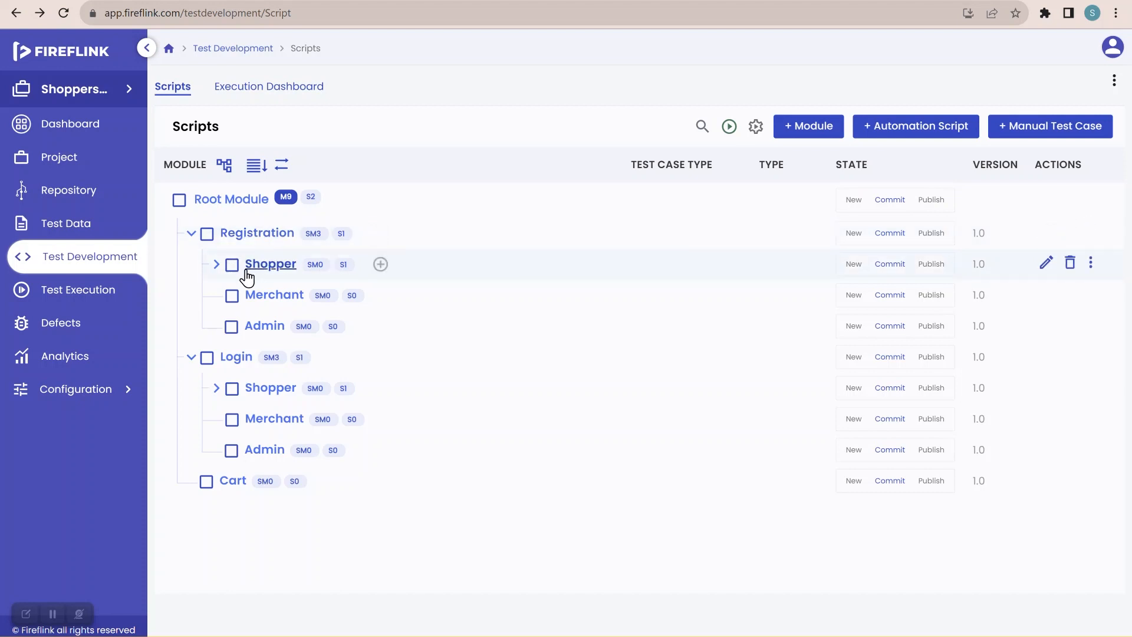
pyautogui.click(217, 267)
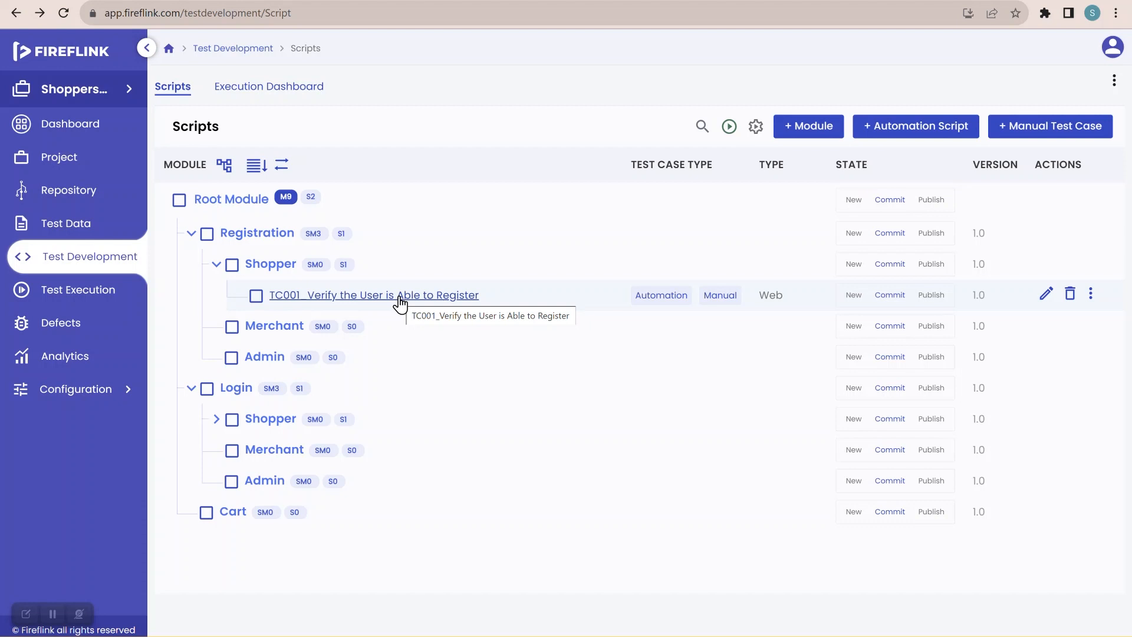
pyautogui.click(400, 296)
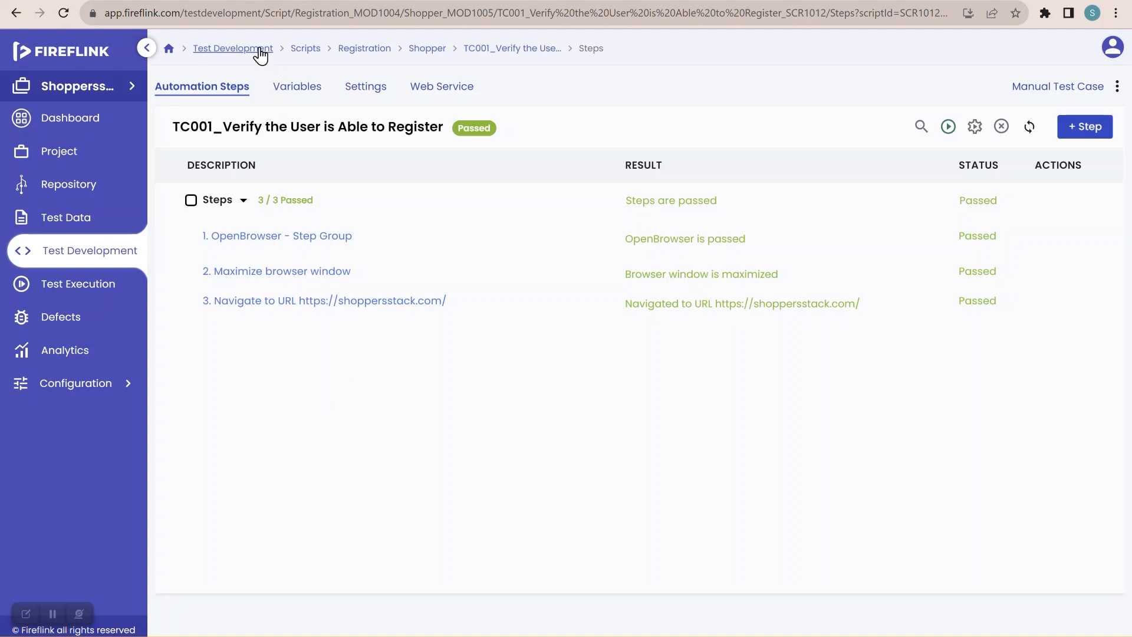
# Open the ShoppersStack website at shoppersstack.com in a separate browser tab
pyautogui.click(206, 1)
pyautogui.write('shoppersstack.com')
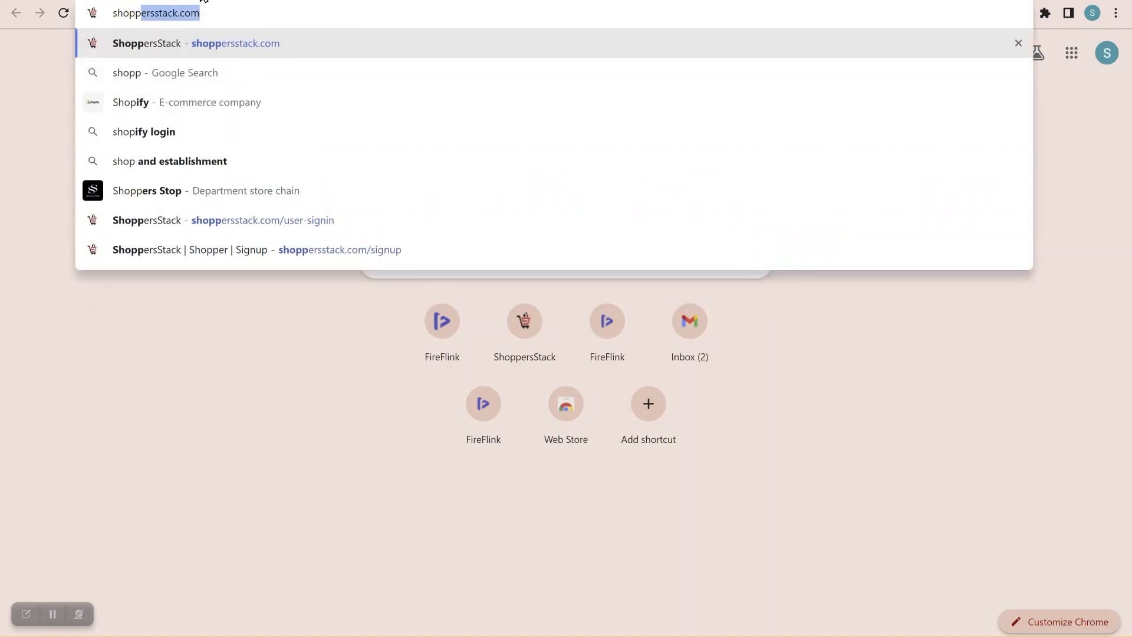
pyautogui.press('Return')
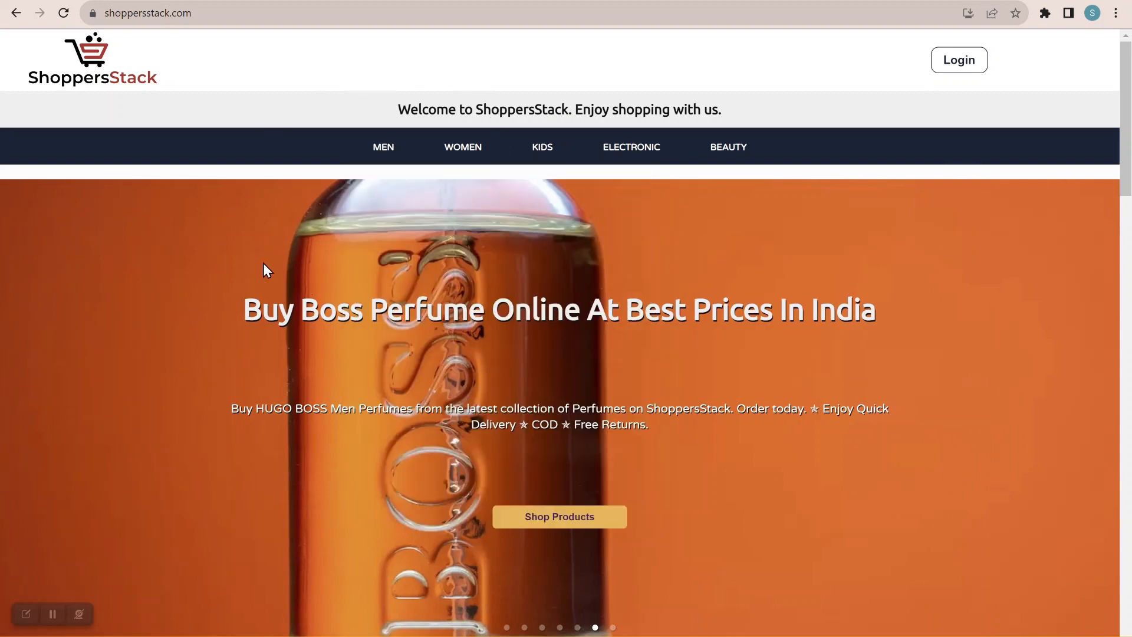
pyautogui.moveTo(434, 217)
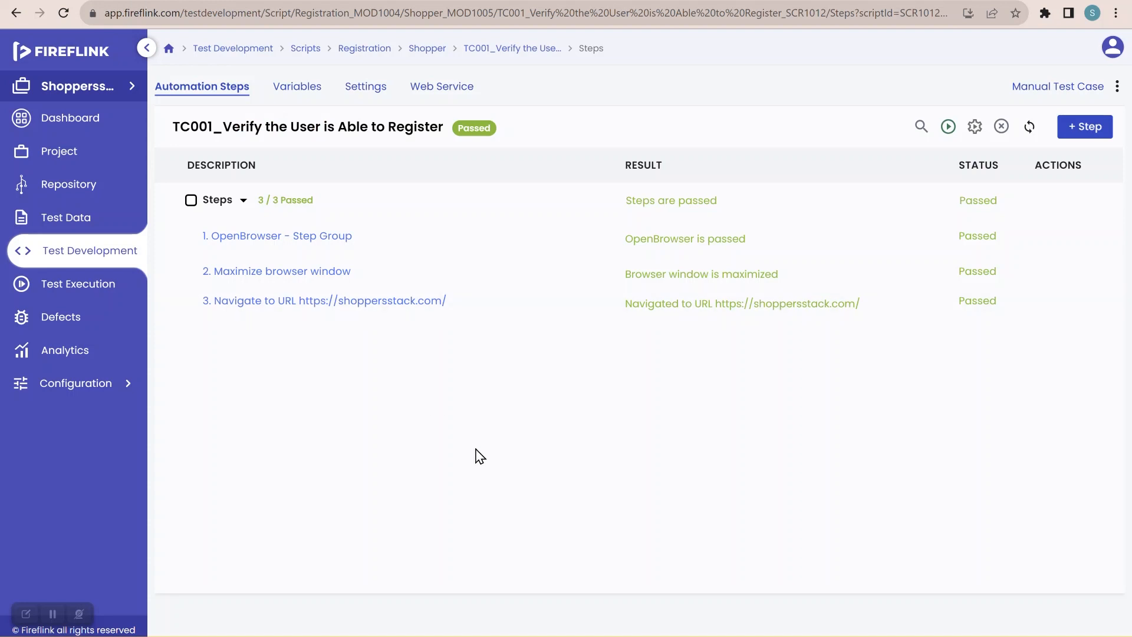
# Return to the ShoppersStack home page and inspect the welcome bar and its "Welcome to ShoppersStack. Enjoy shopping with us." heading in the page source
pyautogui.click(266, 1)
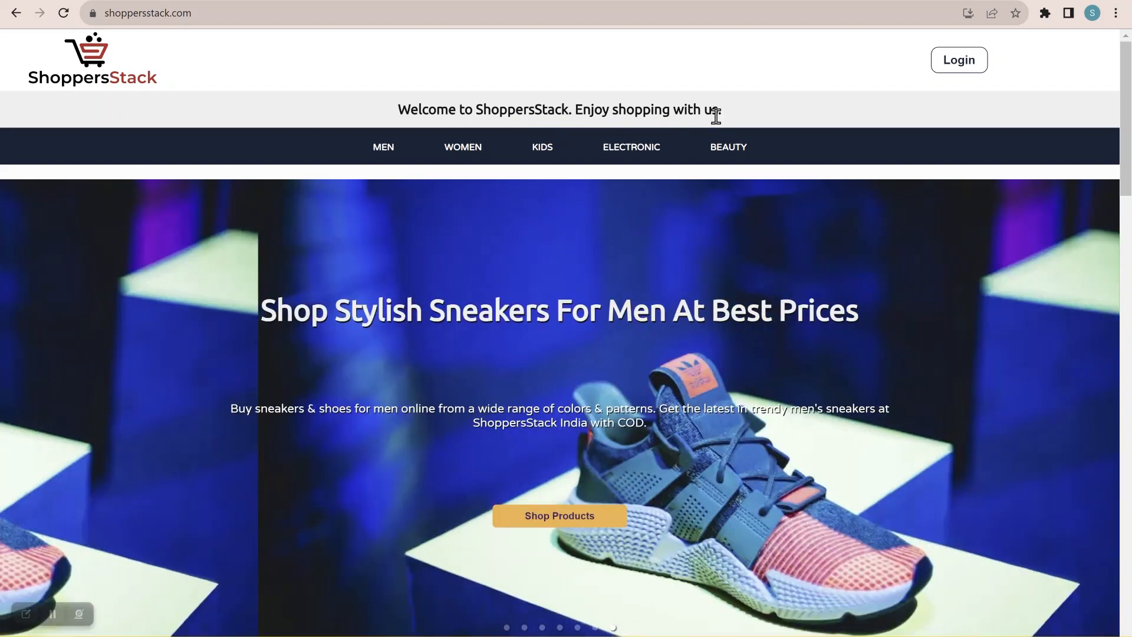
pyautogui.moveTo(548, 195)
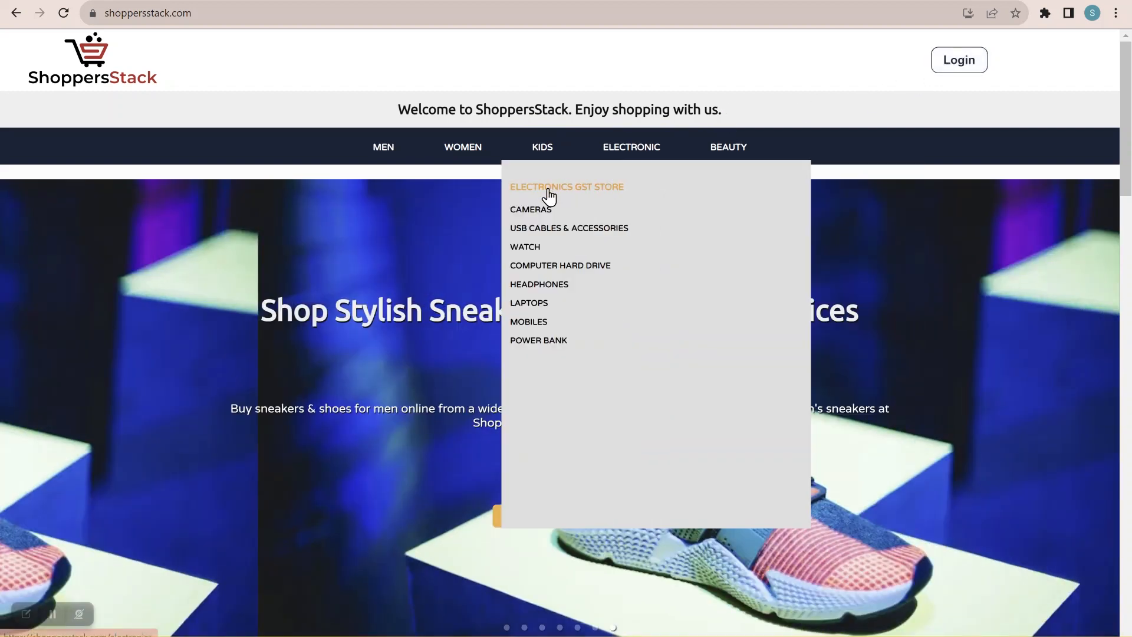
pyautogui.moveTo(539, 158)
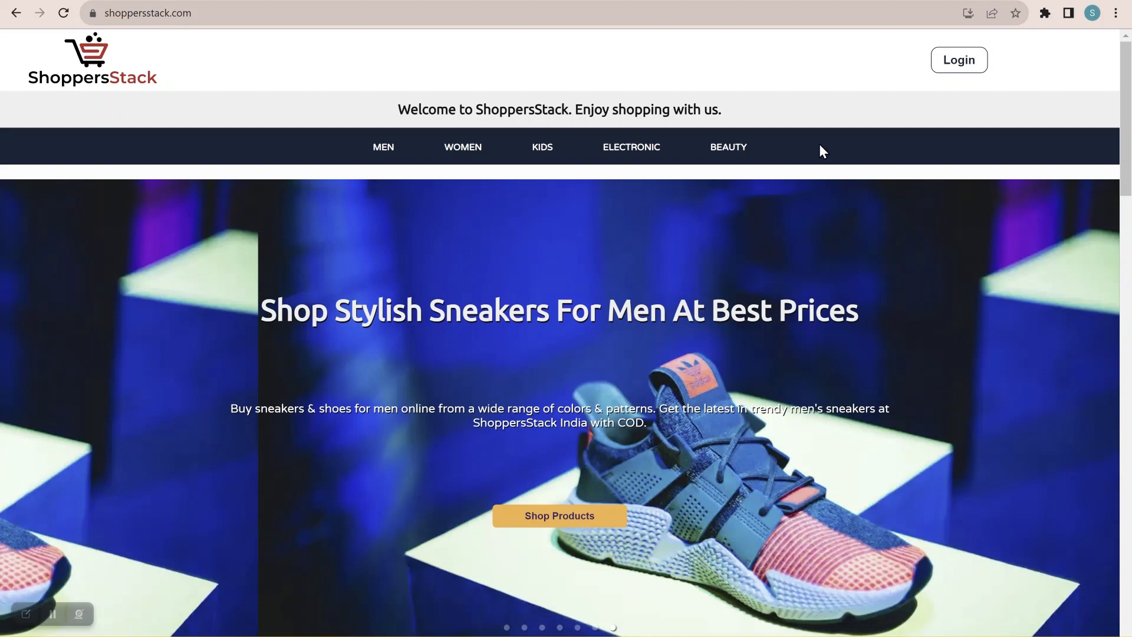
pyautogui.rightClick(792, 112)
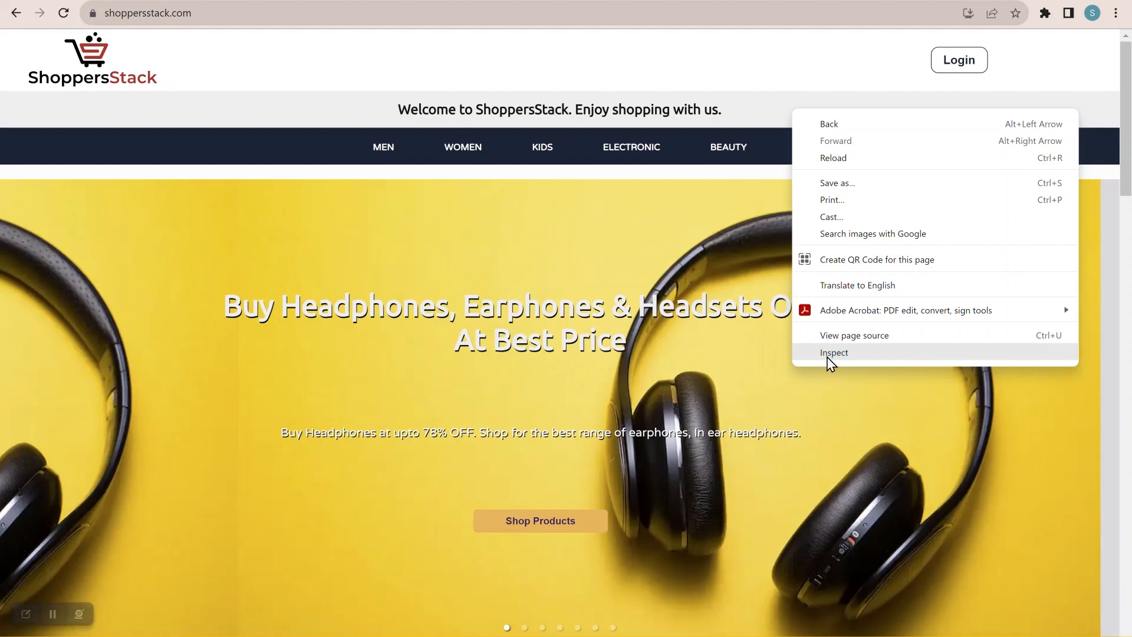
pyautogui.click(828, 356)
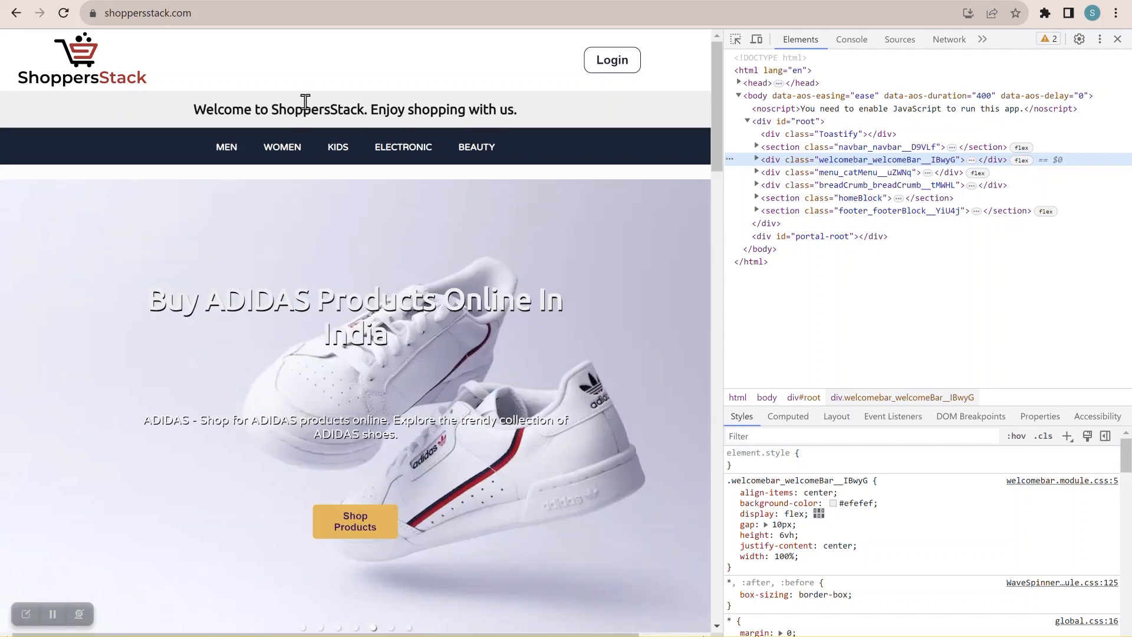
pyautogui.rightClick(318, 110)
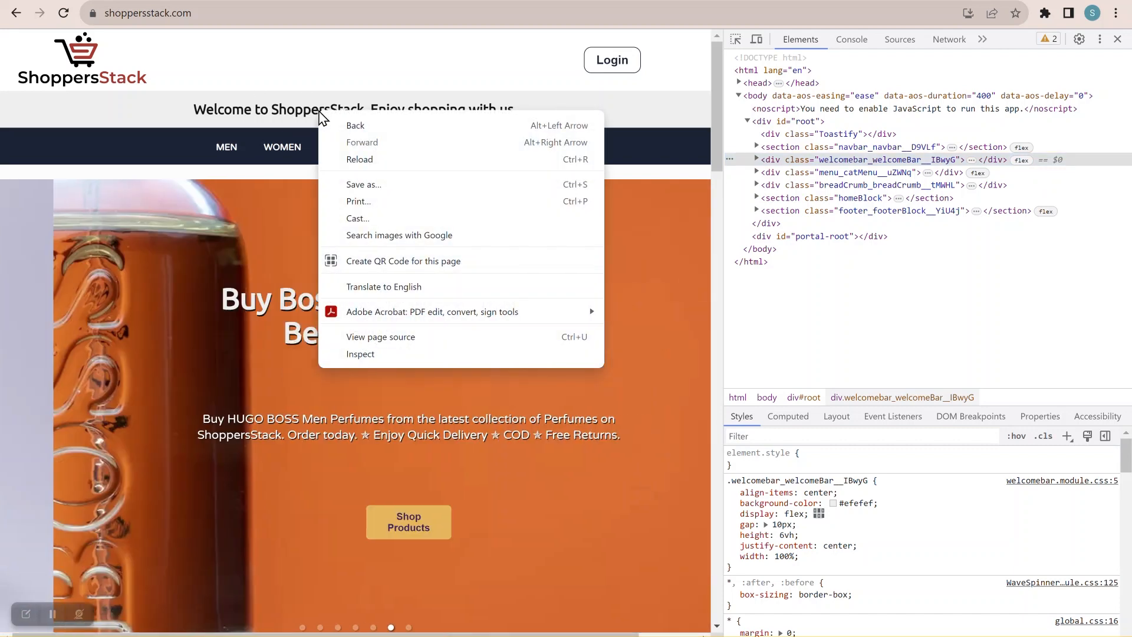
pyautogui.click(361, 354)
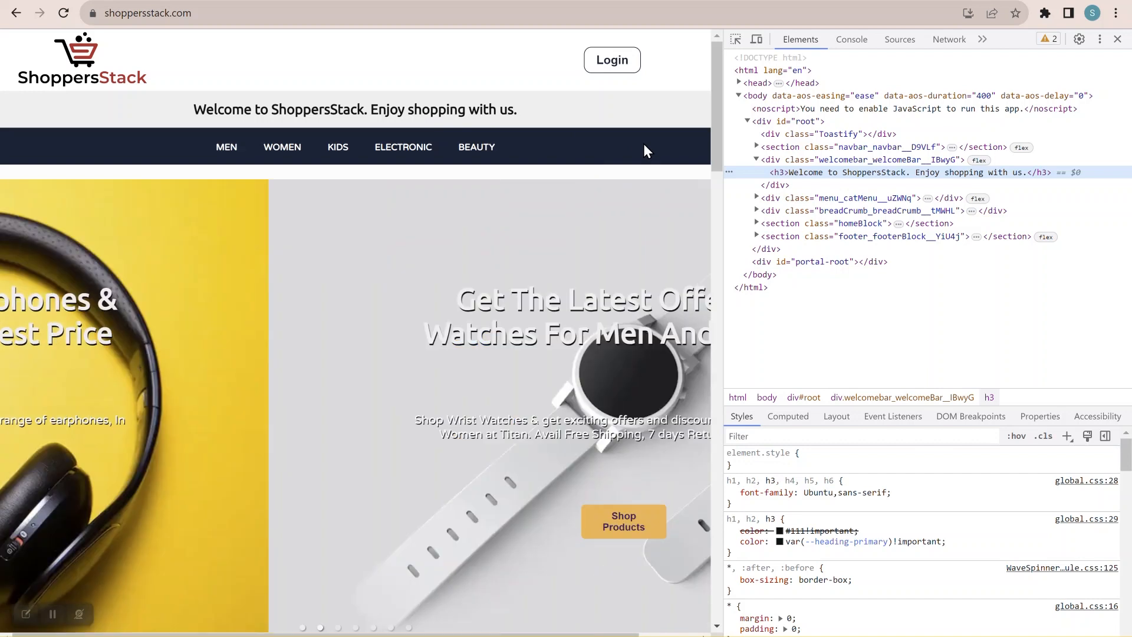
# Use the element picker to locate the welcome heading in the page's HTML, and close the developer tools
pyautogui.moveTo(790, 176)
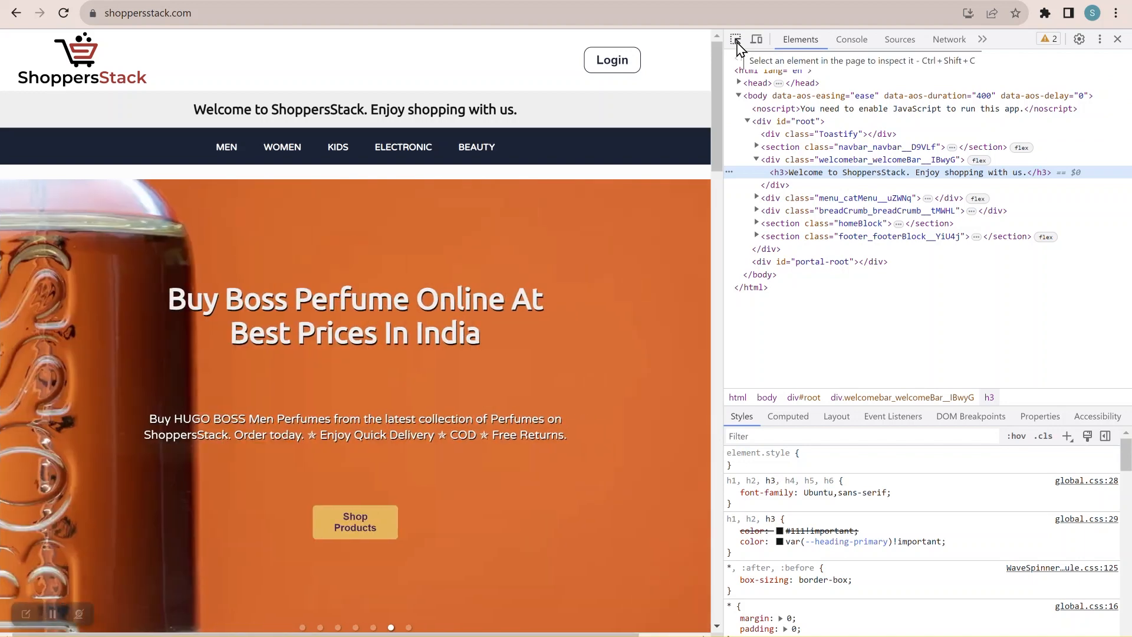
pyautogui.click(737, 42)
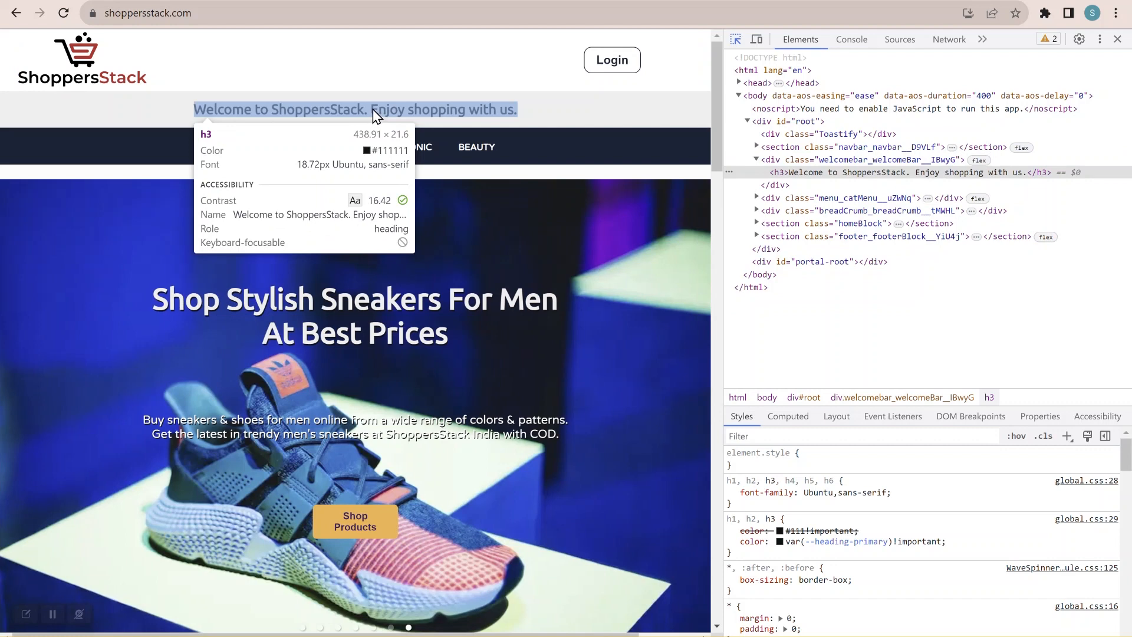
pyautogui.click(372, 109)
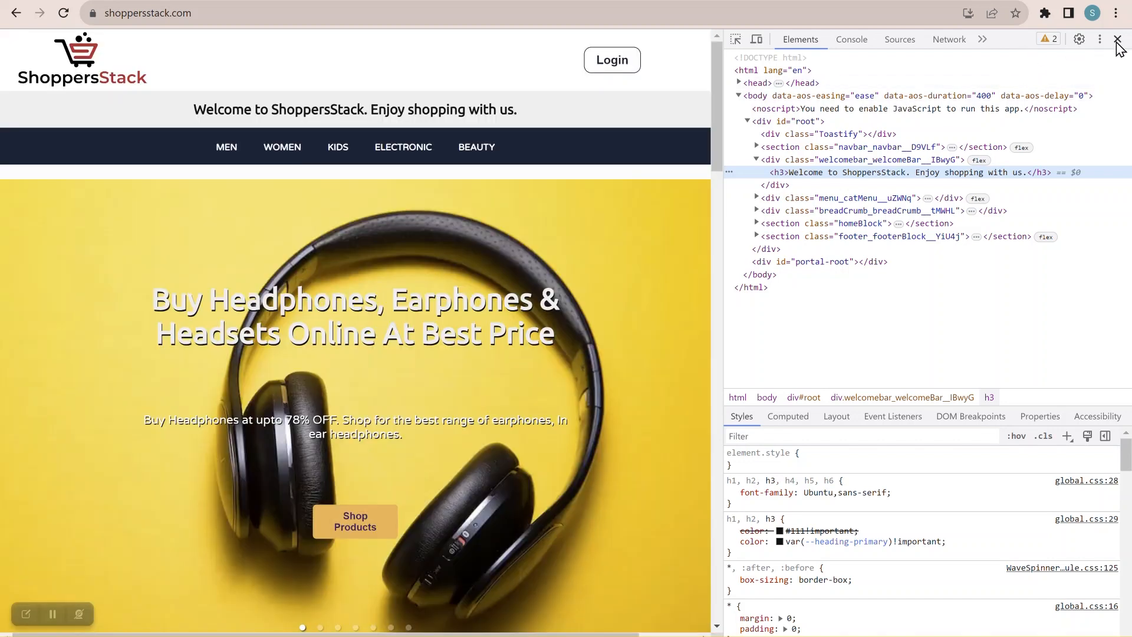
pyautogui.click(1117, 38)
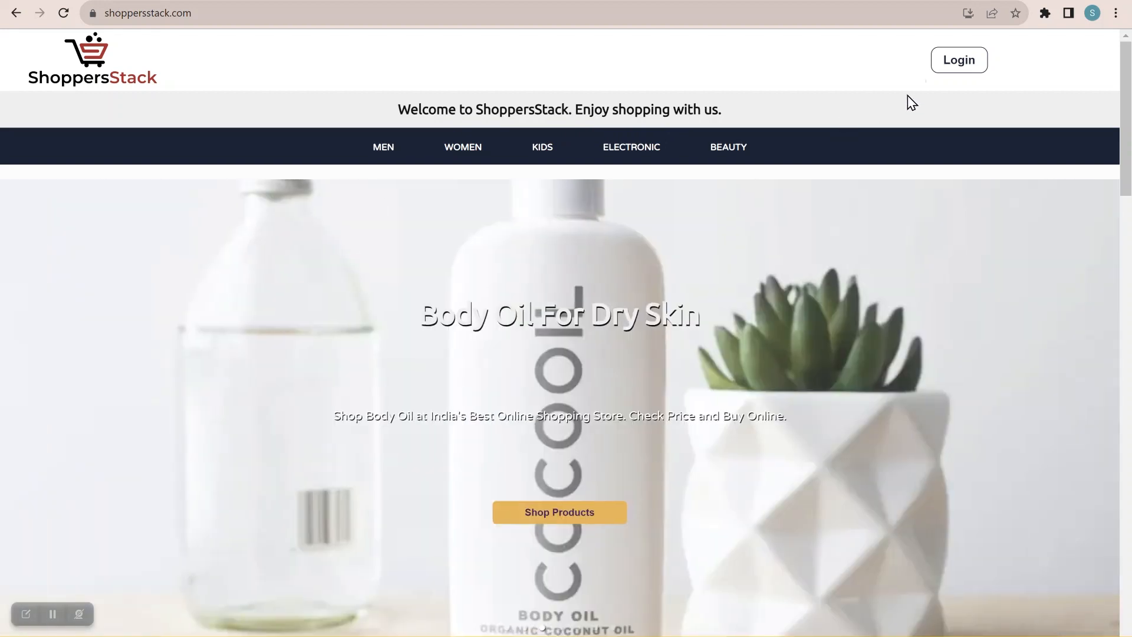
# View the shopper login page and the account creation form, and return to the ShoppersStack home page
pyautogui.click(954, 61)
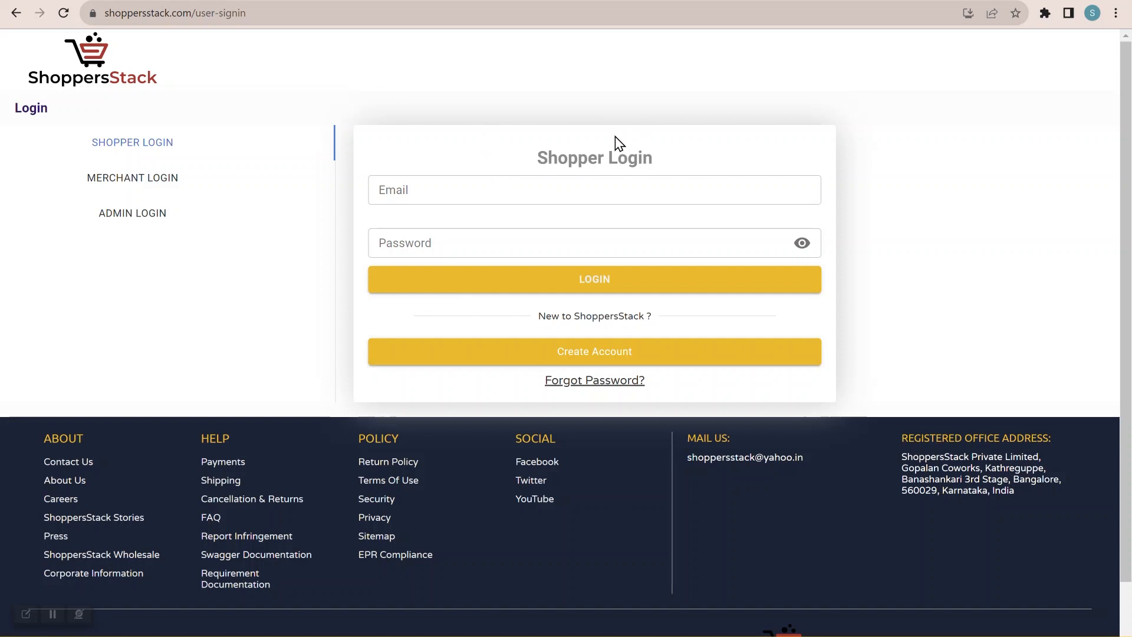
pyautogui.click(600, 361)
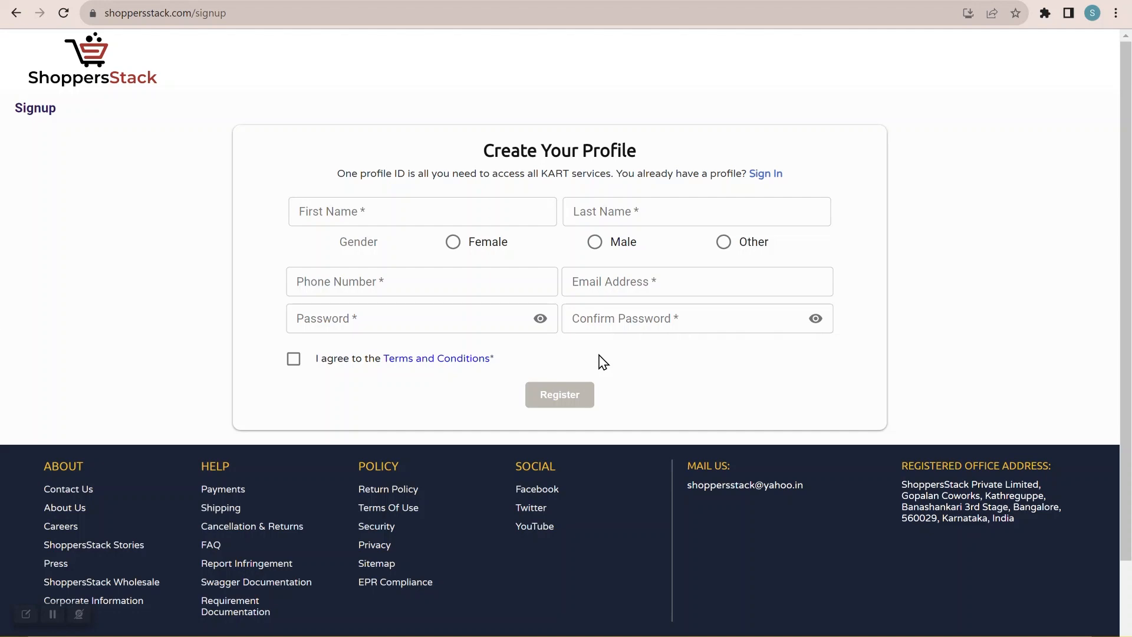
pyautogui.hotkey('alt', 'Left')
pyautogui.hotkey('alt', 'Left')
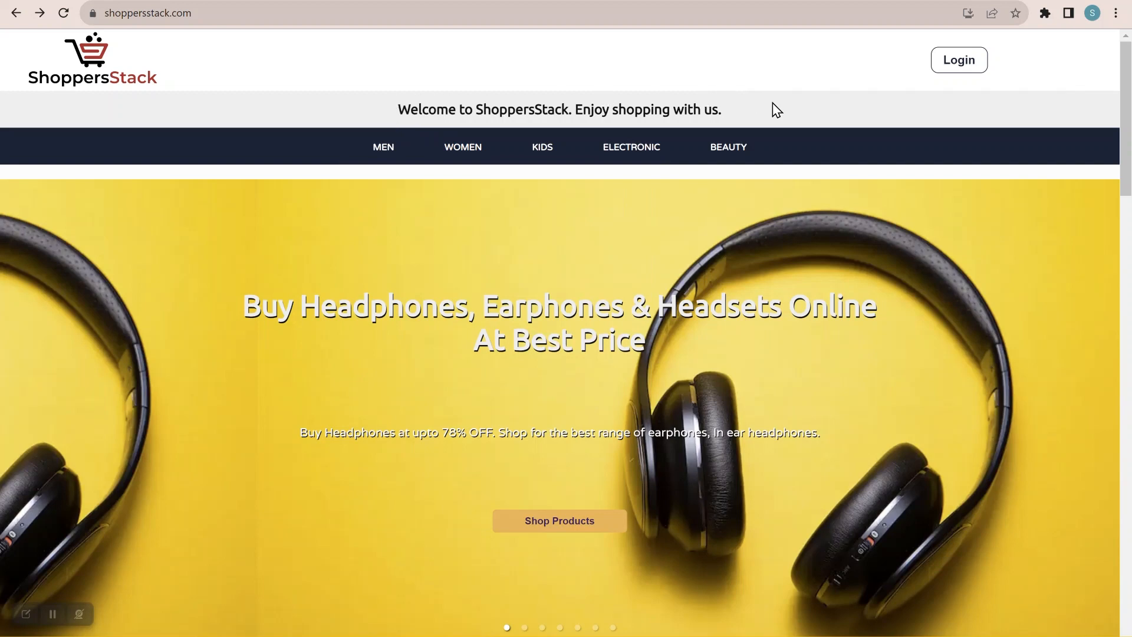
# Highlight the whole welcome message on the home page and switch back to the TC001 script in FireFlink
pyautogui.moveTo(753, 111); pyautogui.dragTo(557, 126)
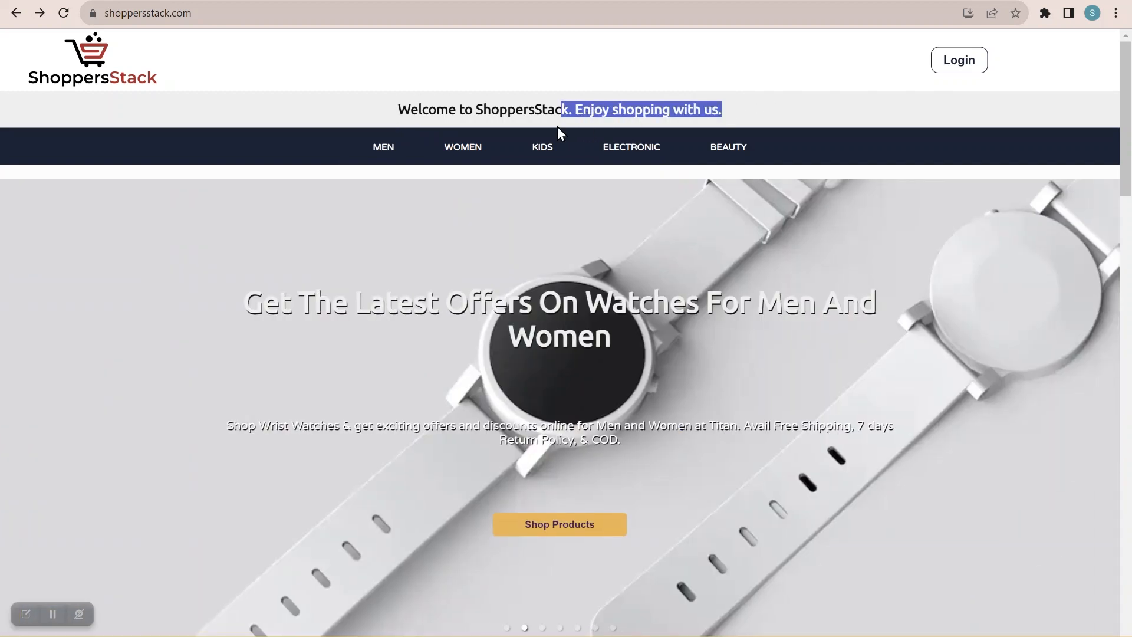
pyautogui.moveTo(462, 119); pyautogui.dragTo(395, 111)
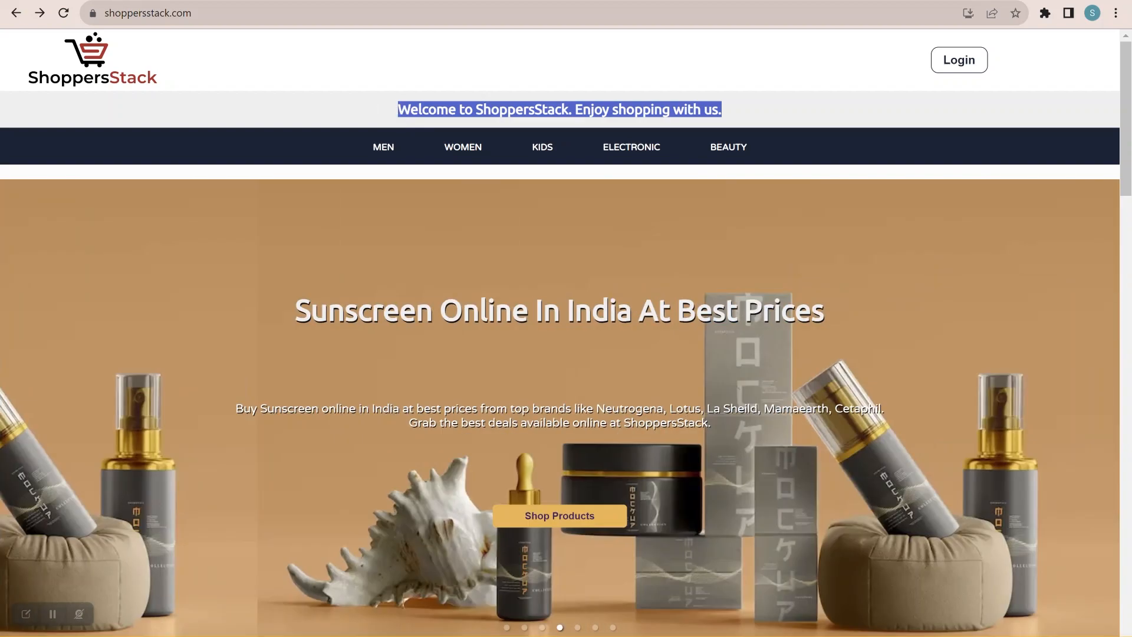
pyautogui.click(89, 1)
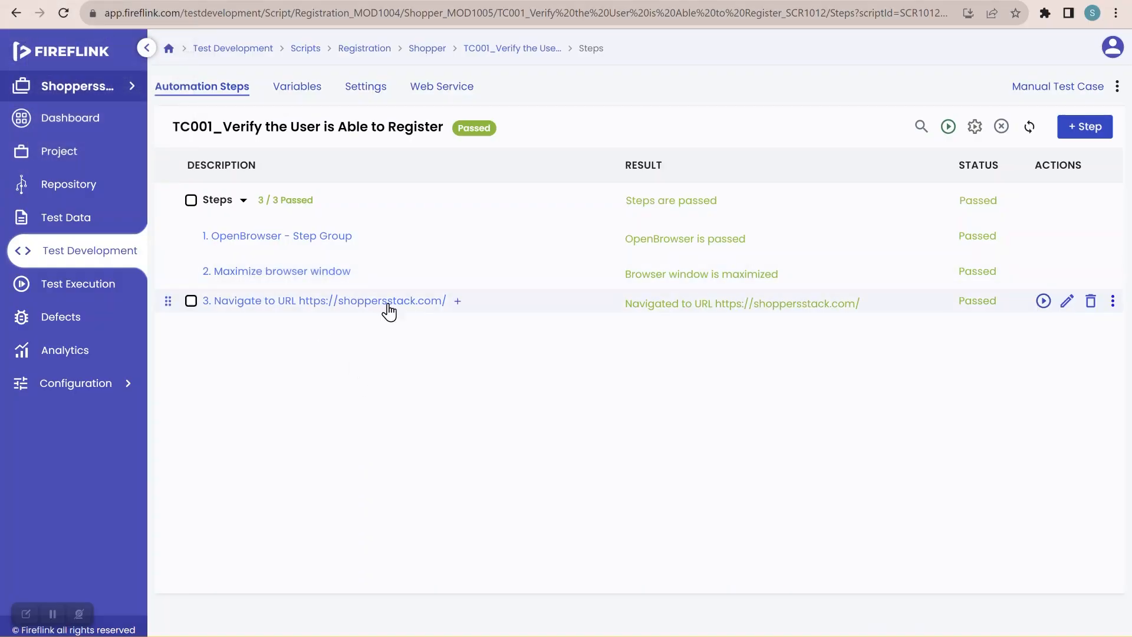
# Insert a step after the Navigate to URL step, searching for "display" and choosing the NLP "Verify if *element* is displayed"
pyautogui.click(457, 301)
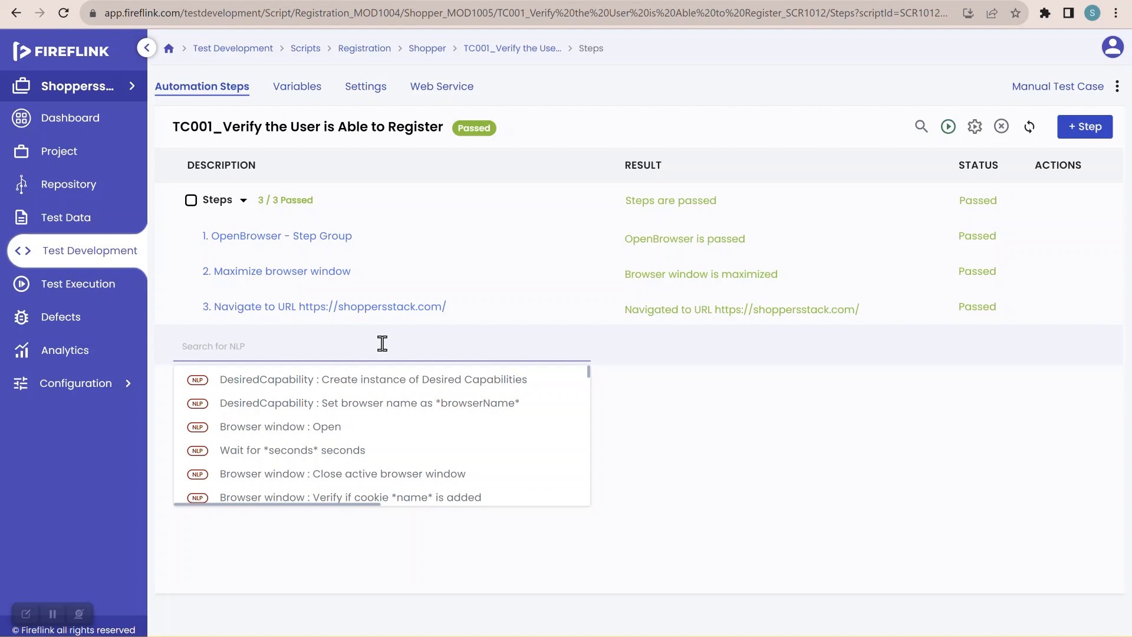
pyautogui.write('display')
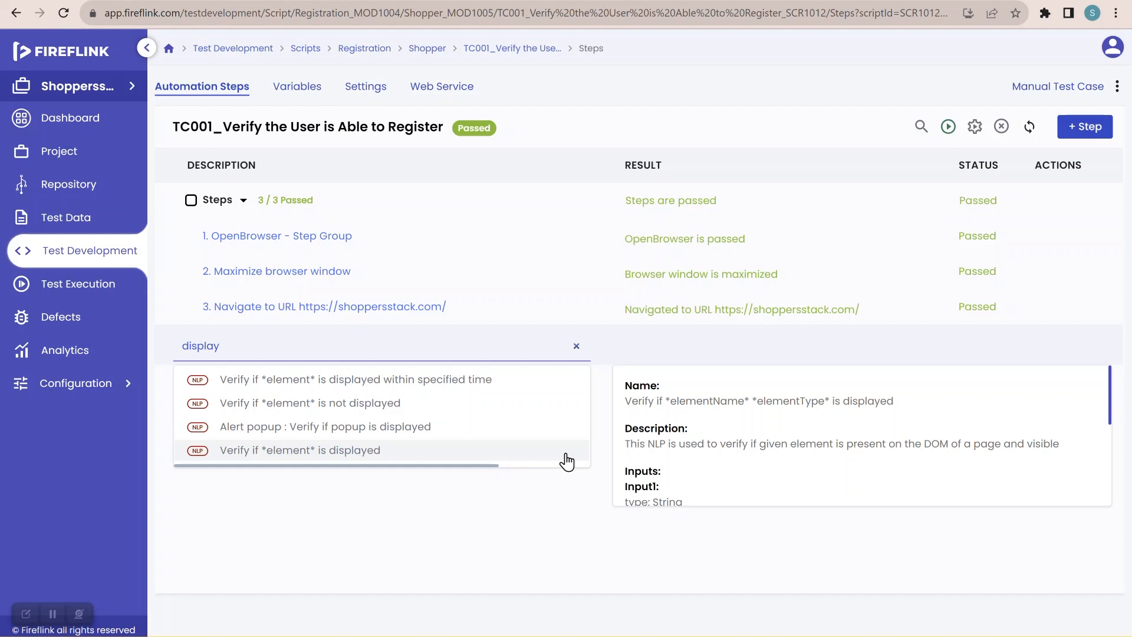
pyautogui.click(377, 450)
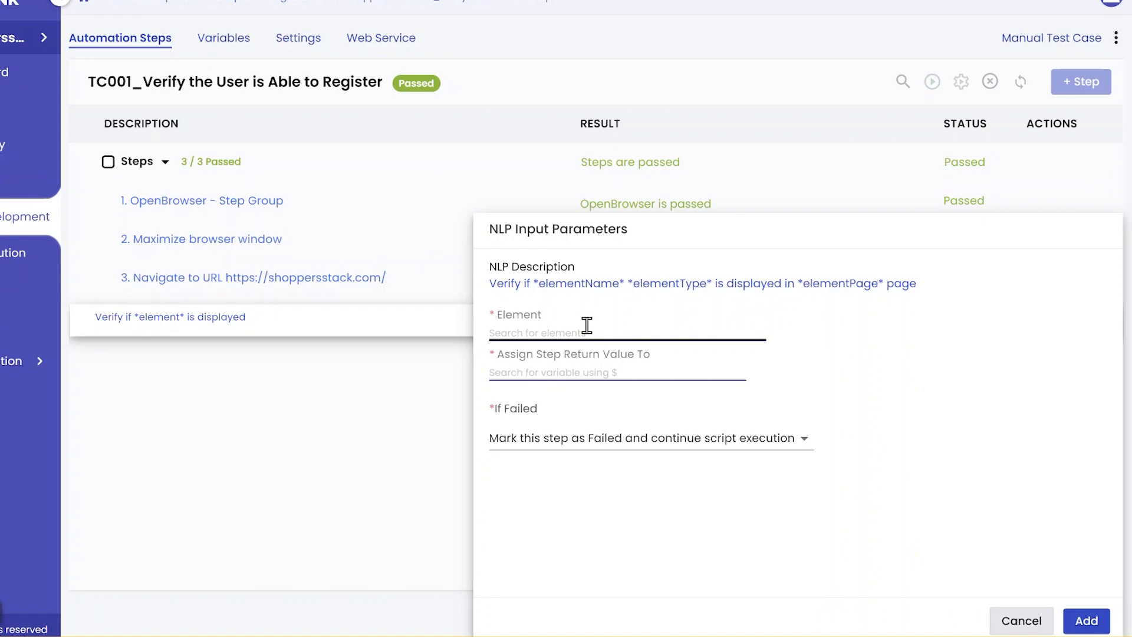
# Check the verification step's input parameters and look for available elements in its Element field
pyautogui.click(512, 371)
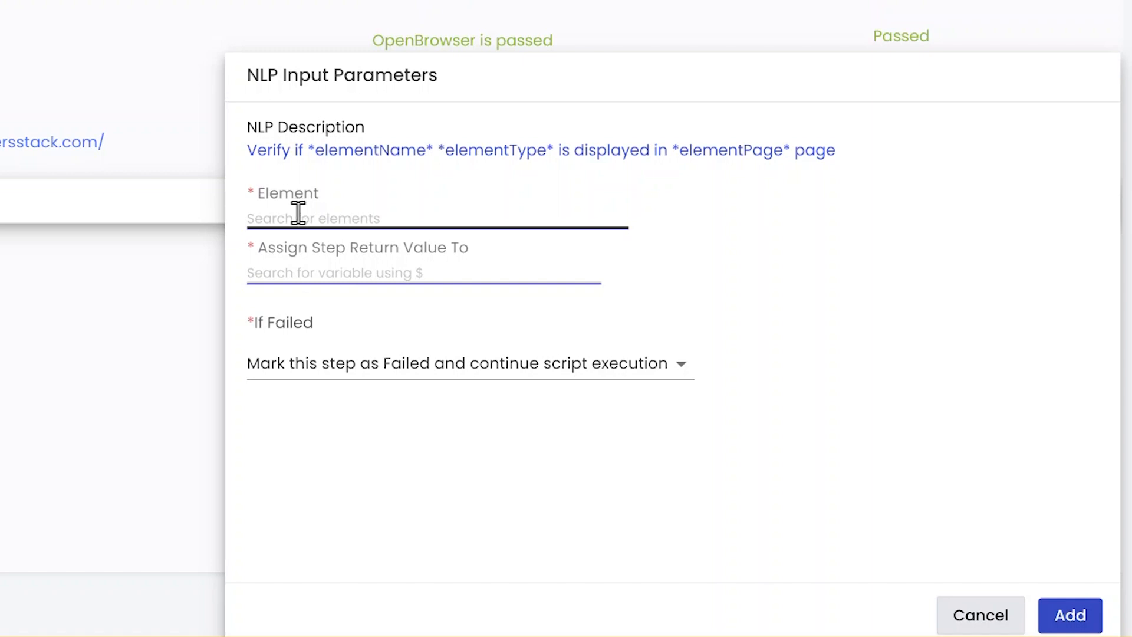
pyautogui.click(334, 222)
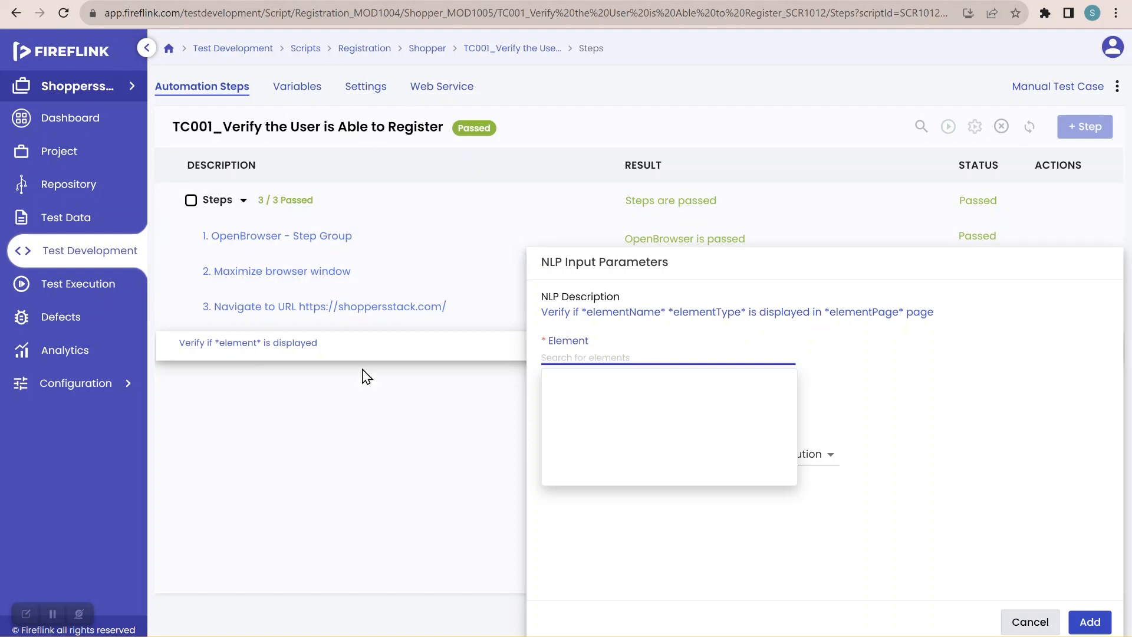
pyautogui.click(858, 357)
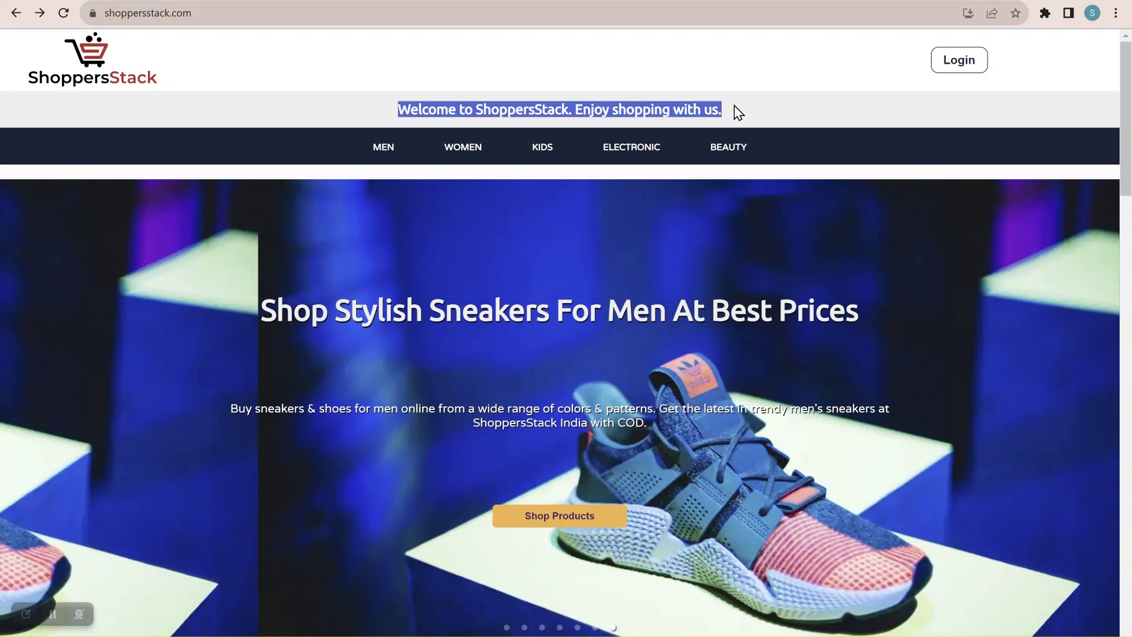
# Inspect the ShoppersStack home page and pick the welcome message's h3 element with the element picker
pyautogui.rightClick(738, 112)
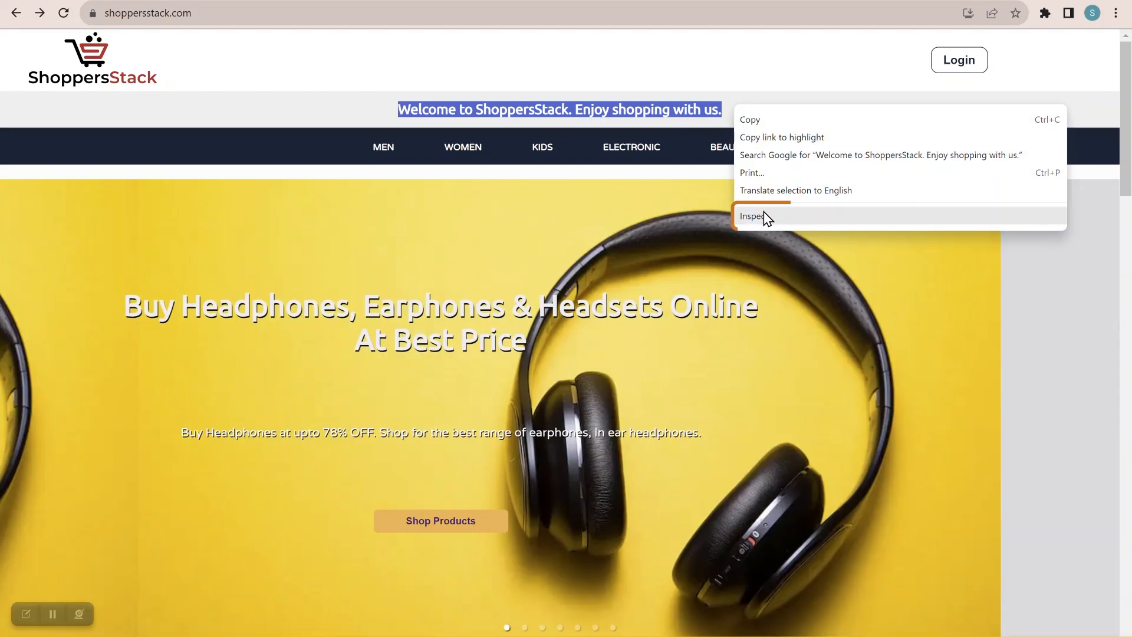
pyautogui.click(765, 217)
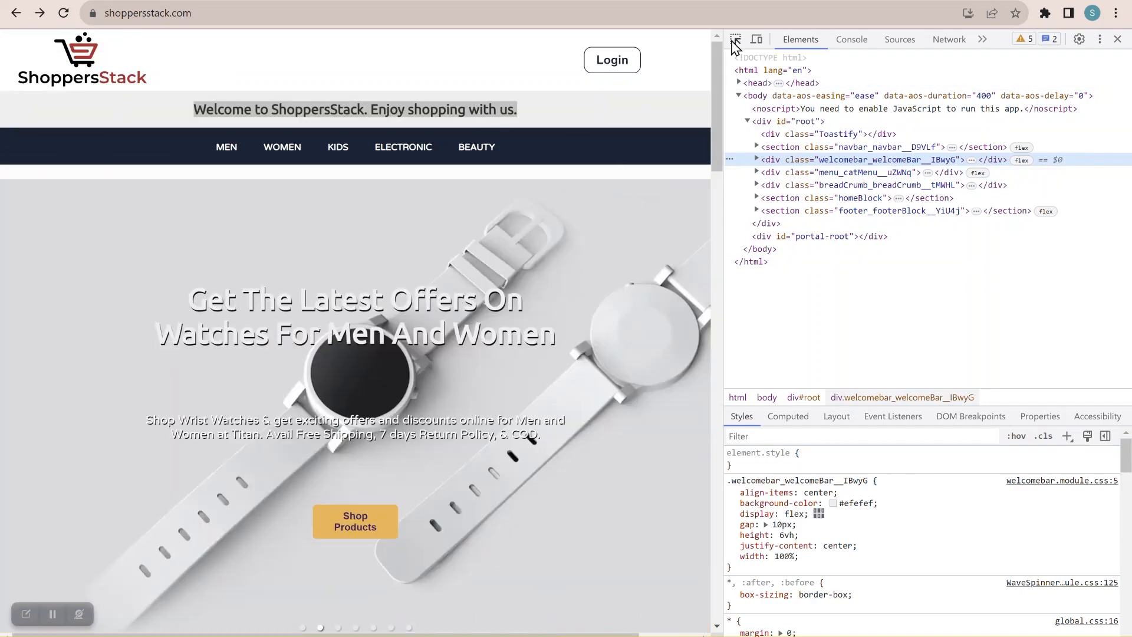
pyautogui.click(735, 40)
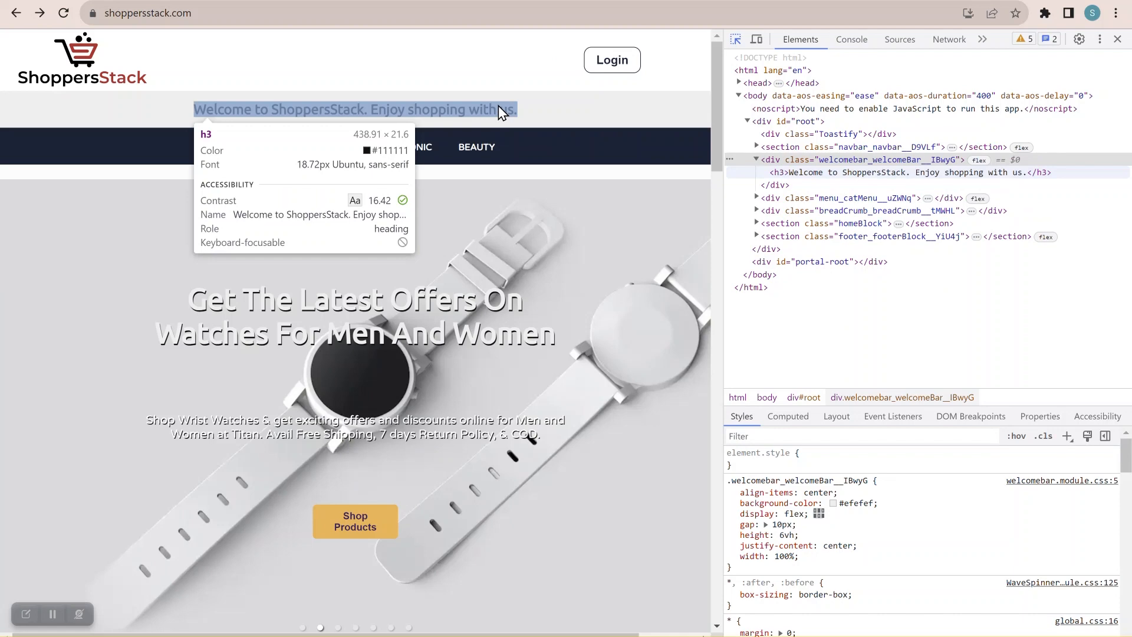
pyautogui.click(498, 107)
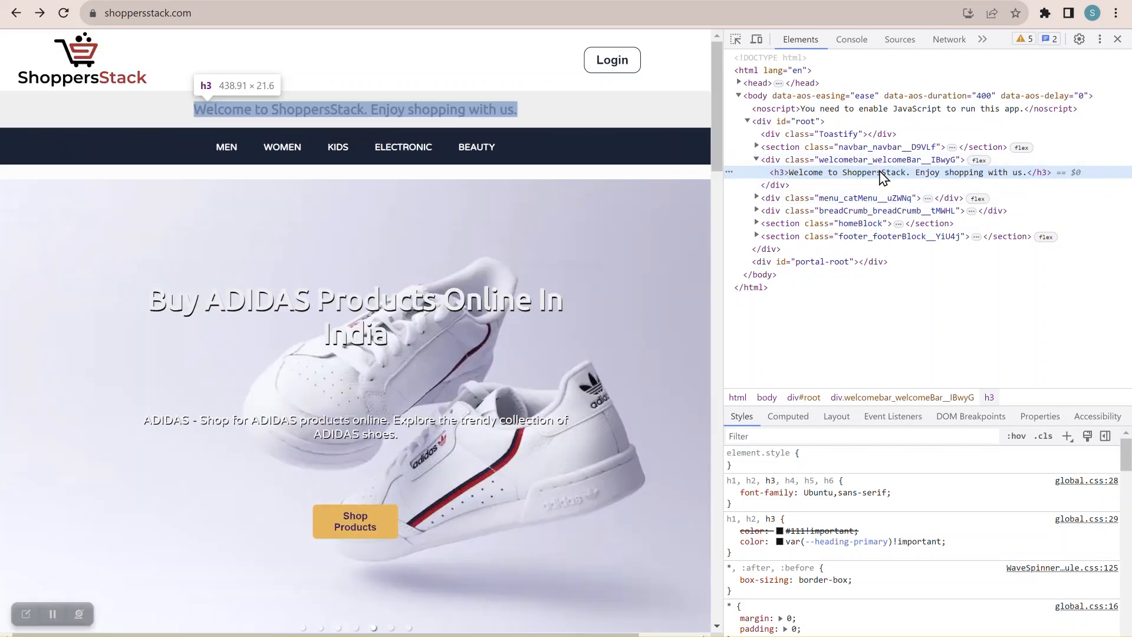
# Bring up the element search in the developer tools and copy the h3 text "Welcome to ShoppersStack. Enjoy shopping with us."
pyautogui.hotkey('ctrl', 'f')
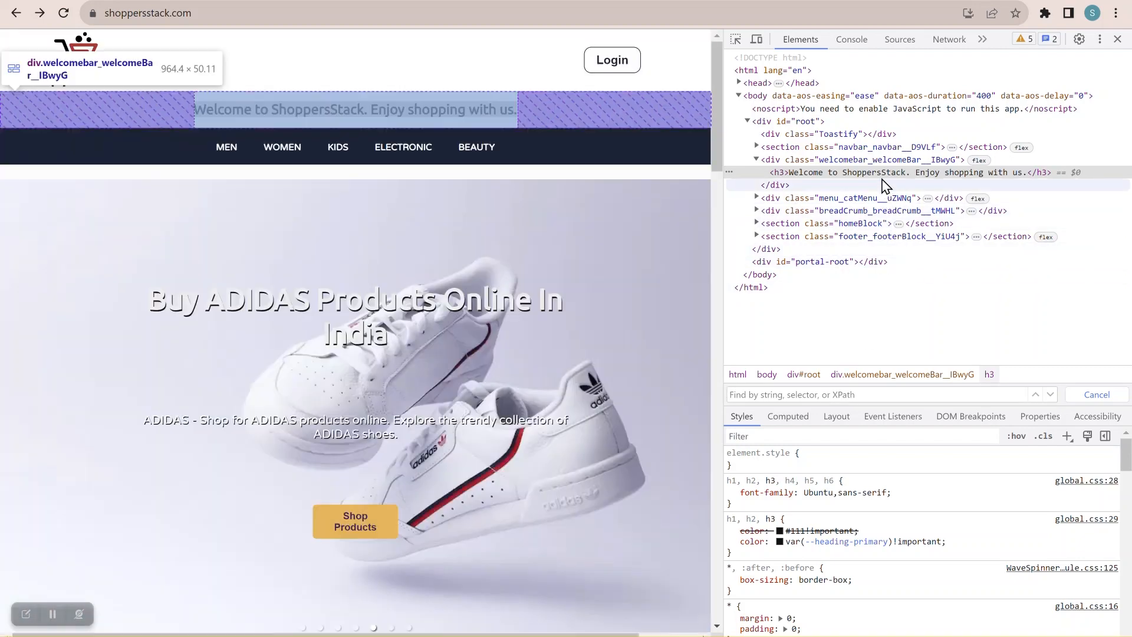
pyautogui.doubleClick(882, 173)
pyautogui.hotkey('ctrl', 'c')
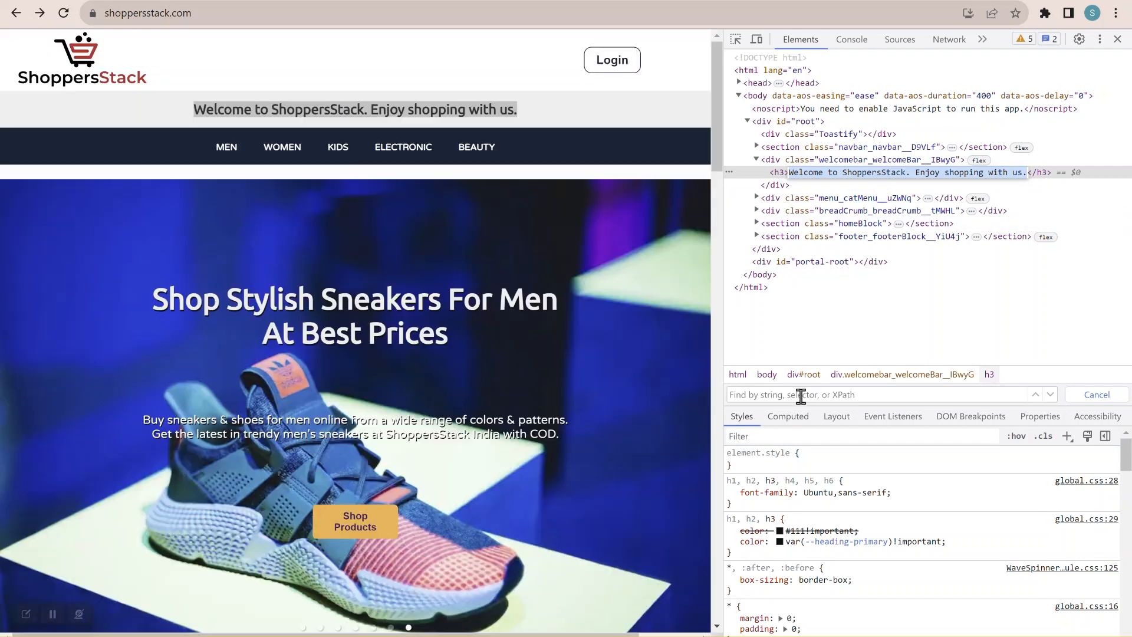
# Search the page's elements with the XPath //h3[text()='Welcome to ShoppersStack. Enjoy shopping with us.']
pyautogui.click(800, 393)
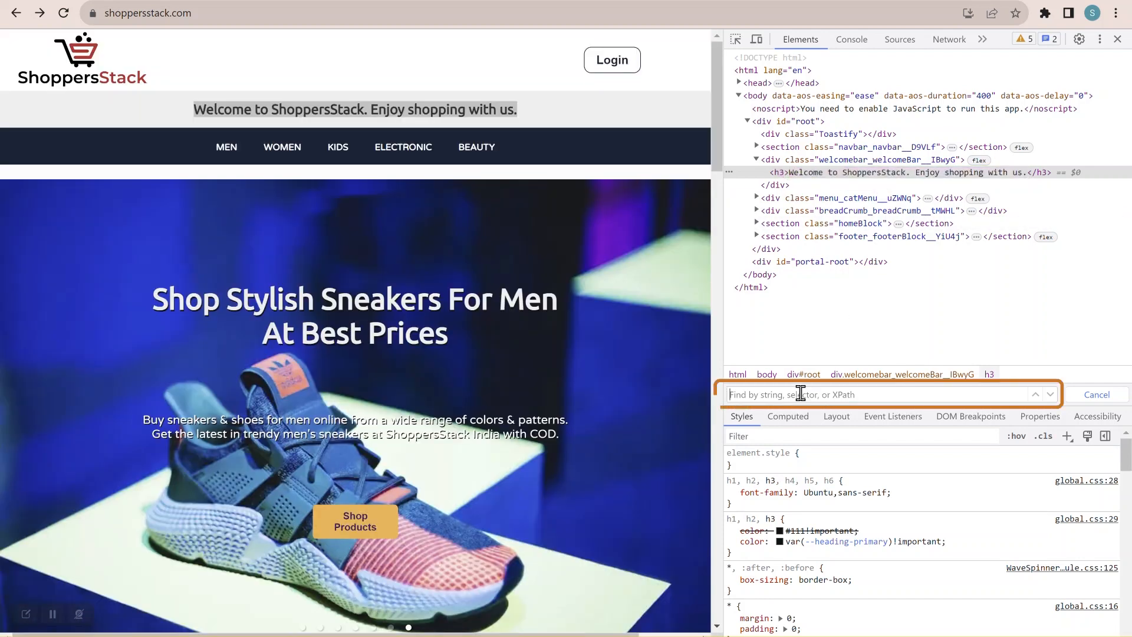
pyautogui.write('//')
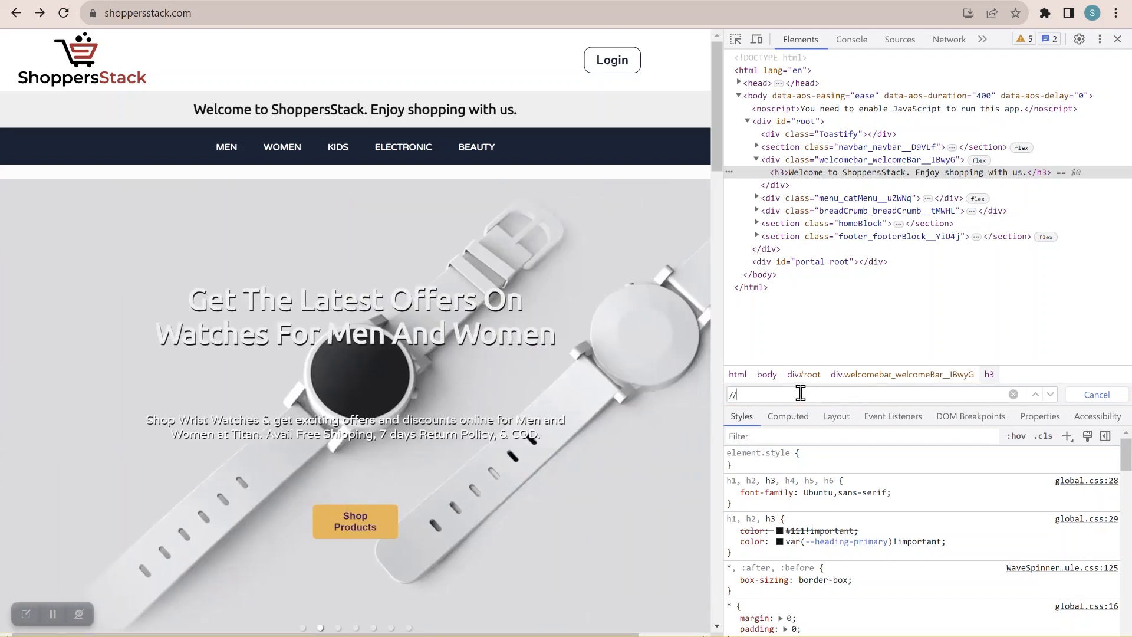
pyautogui.write('h3[')
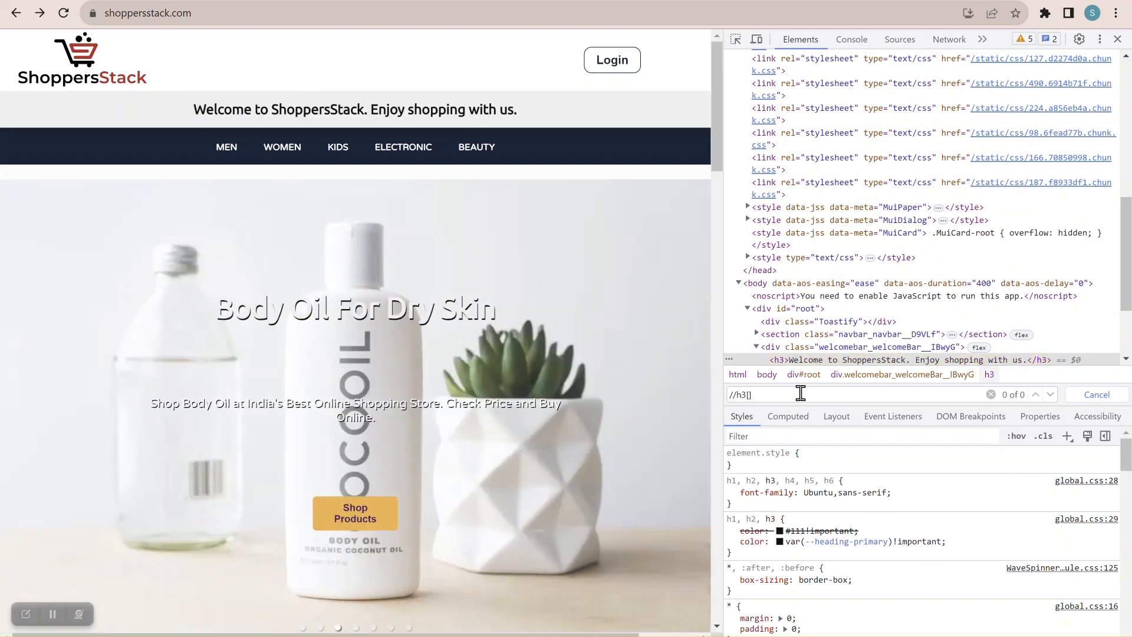
pyautogui.write('text()=')
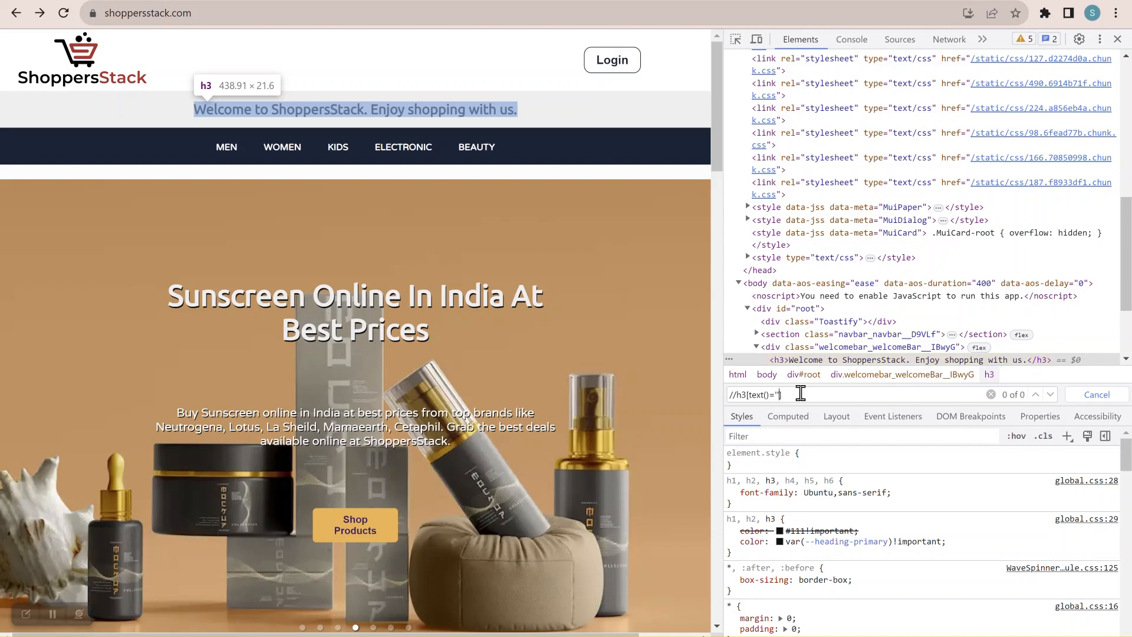
pyautogui.hotkey('ctrl', 'v')
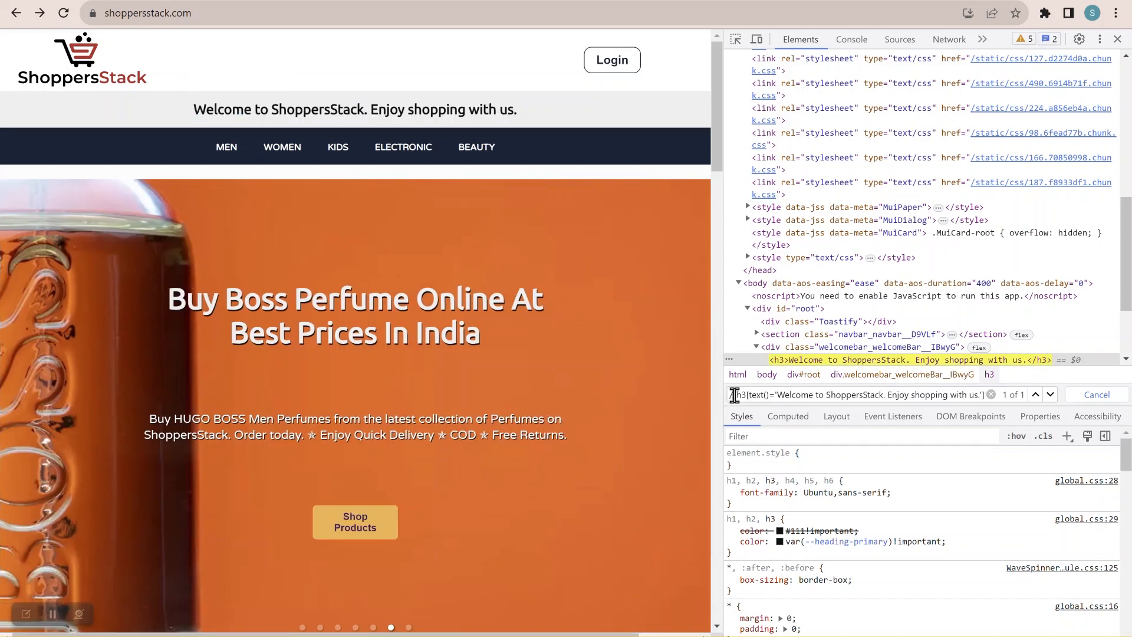
# Check the matched h3 element in the page markup and select the entire XPath expression in the element search
pyautogui.moveTo(730, 394); pyautogui.dragTo(984, 394)
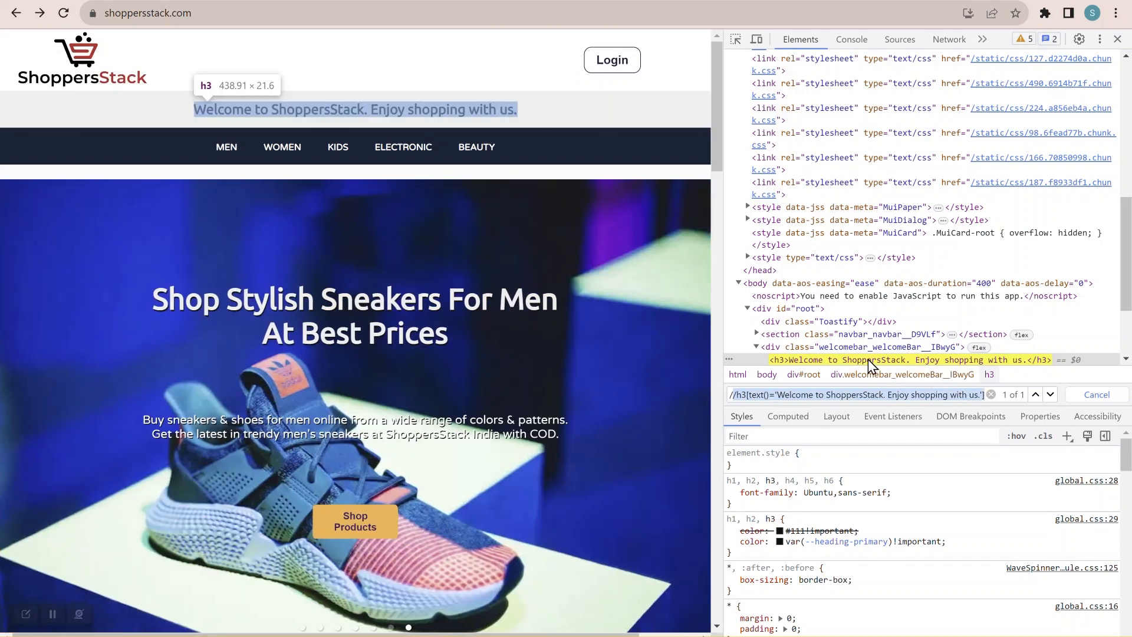
pyautogui.scroll(-3, 915, 295)
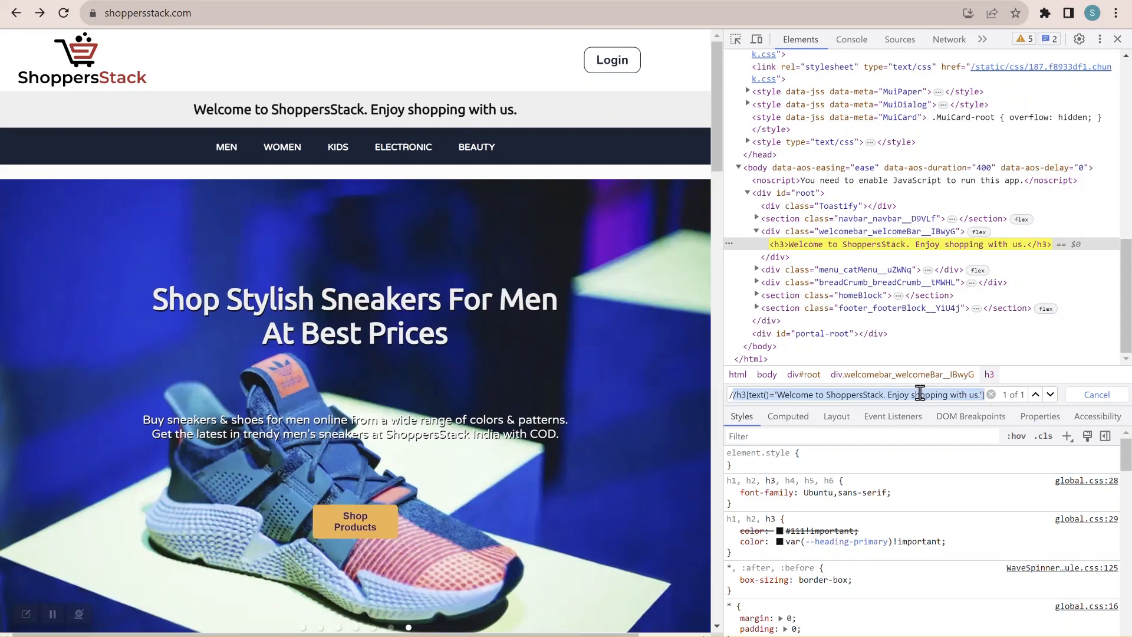
pyautogui.click(923, 395)
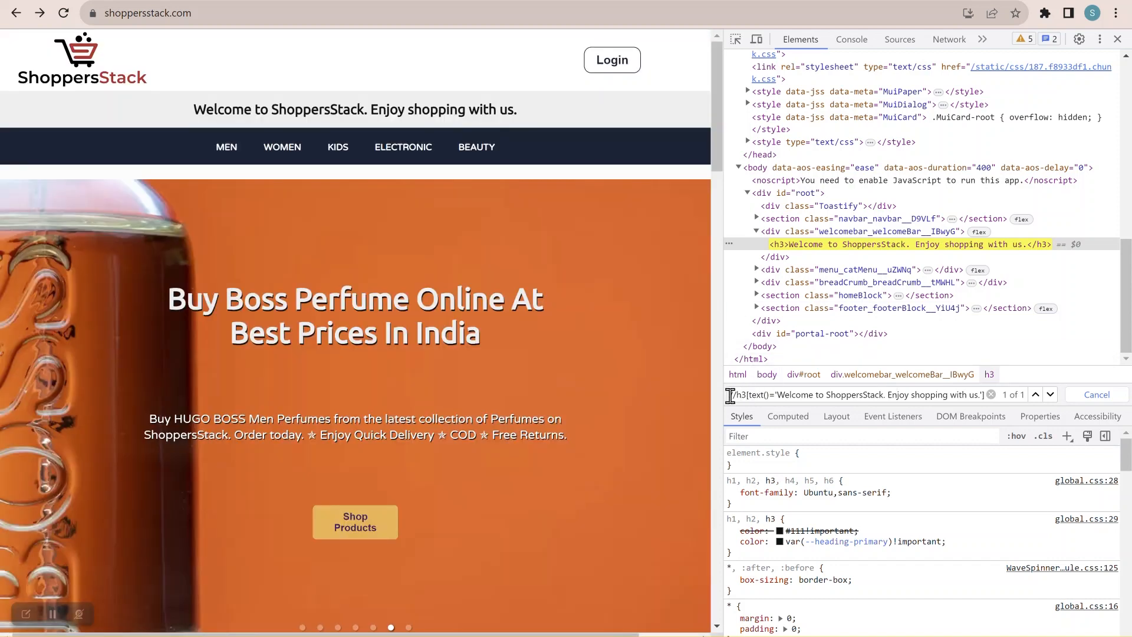
pyautogui.moveTo(730, 395); pyautogui.dragTo(997, 398)
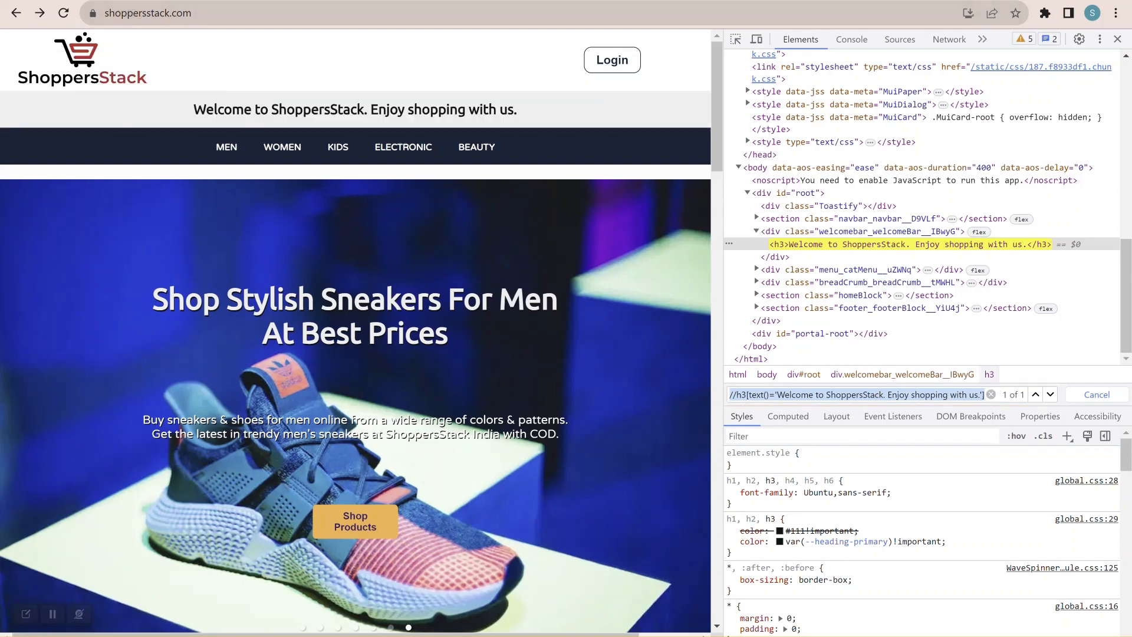
# Switch to FireFlink, cancel the unfinished verification step and open the repository's Project Elements
pyautogui.hotkey('alt', 'Tab')
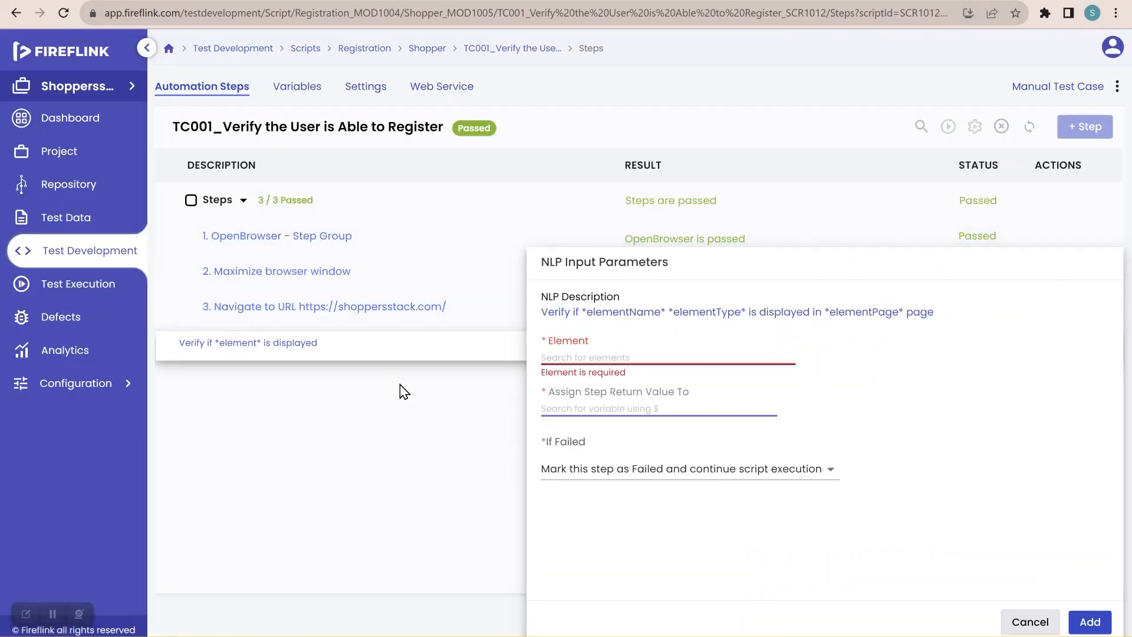
pyautogui.click(1030, 623)
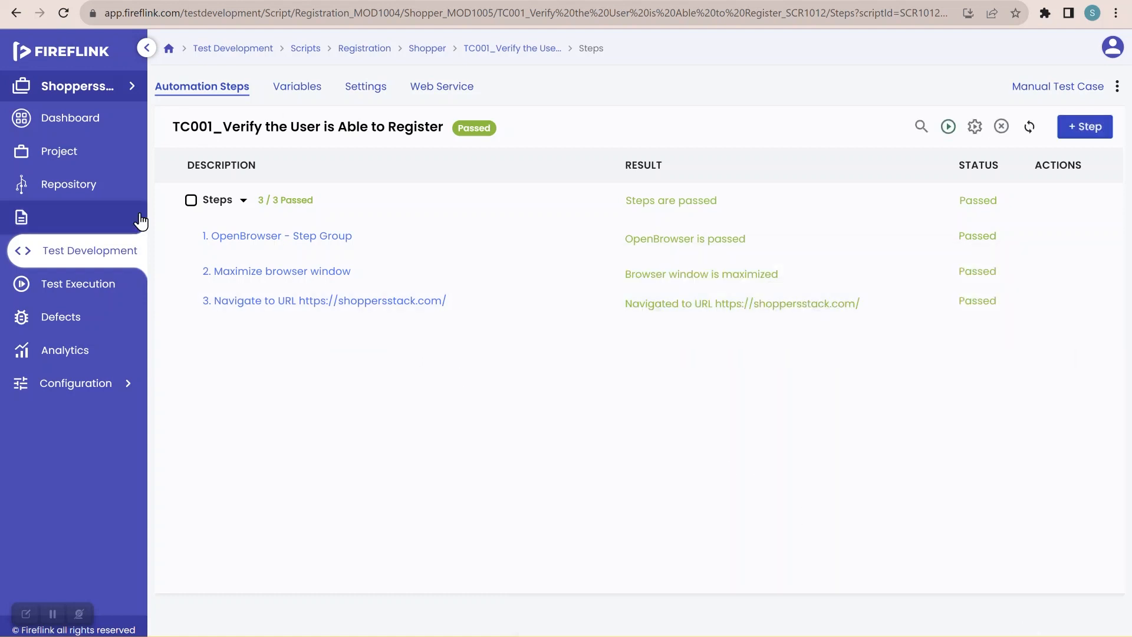
pyautogui.click(88, 190)
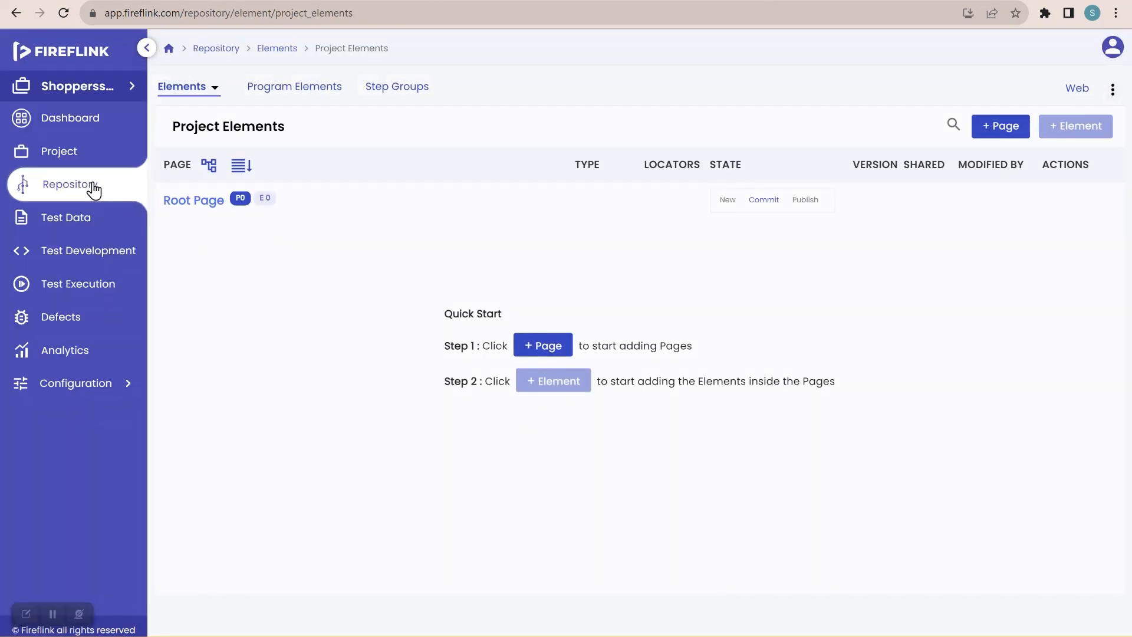
# Inspect the Login button on the ShoppersStack home page with the element picker, and return to FireFlink's Project Elements
pyautogui.hotkey('ctrl', 'Tab')
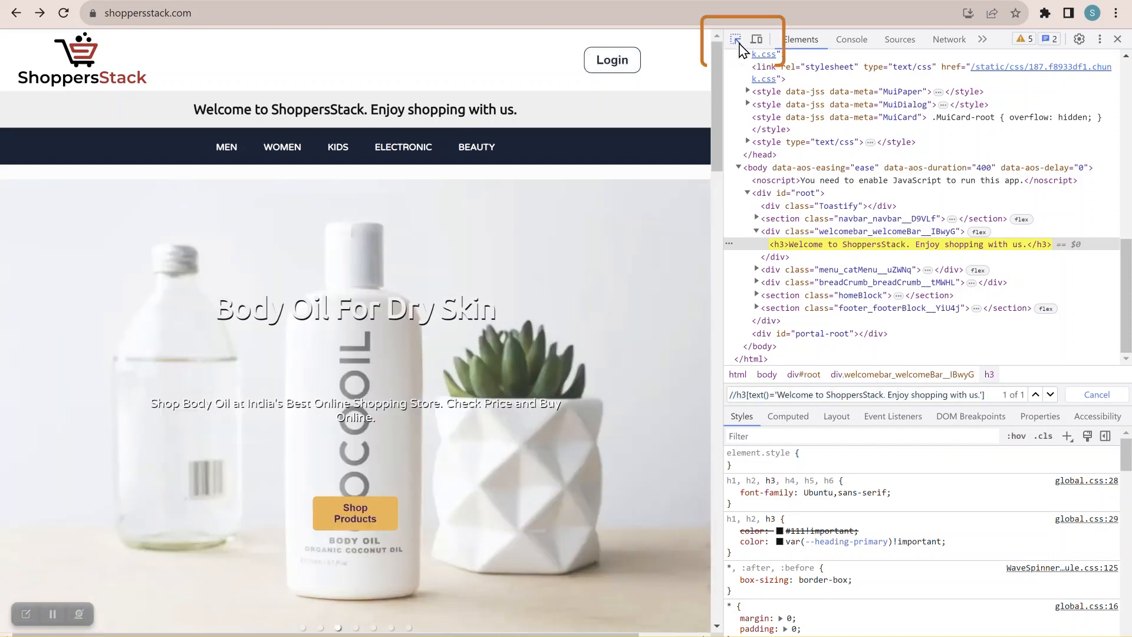
pyautogui.click(628, 65)
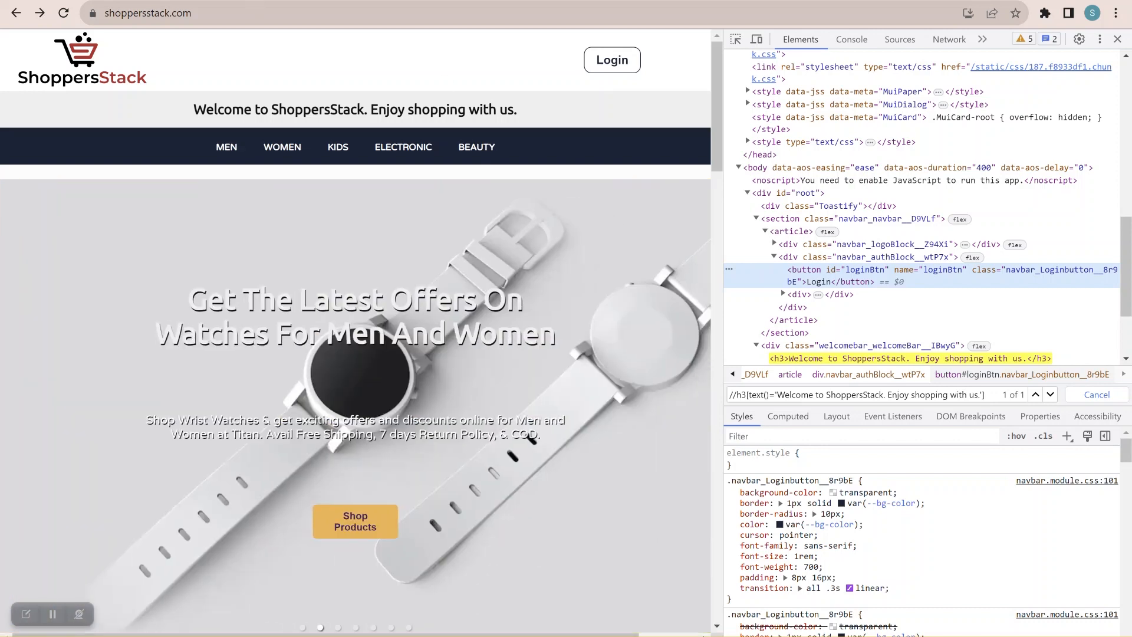
pyautogui.click(113, 1)
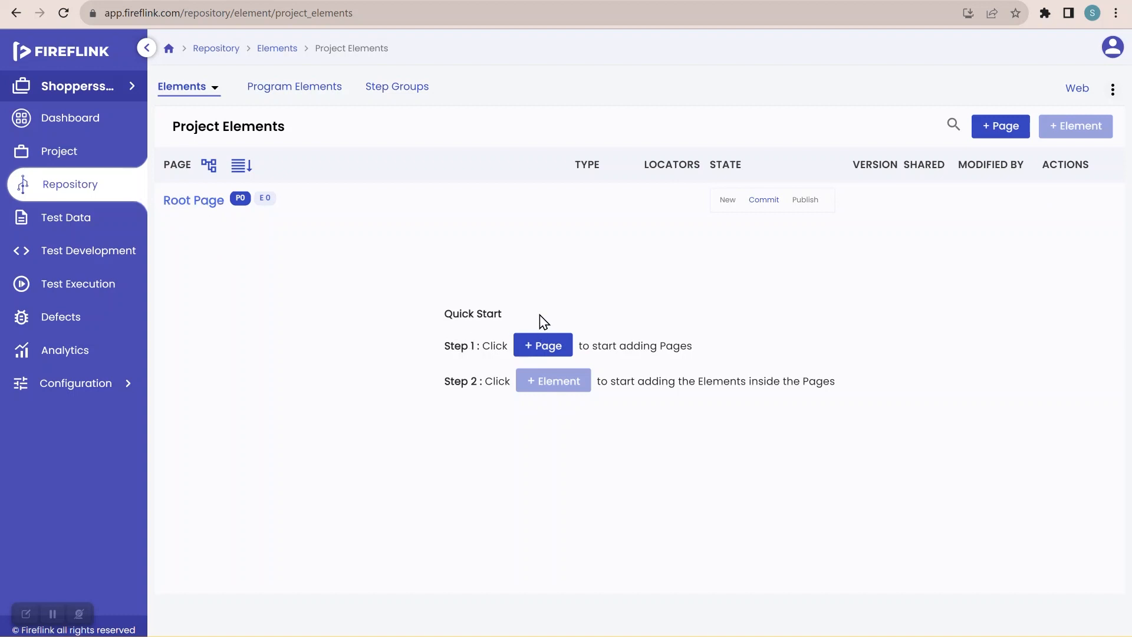
# View the script modules in Test Development, expand Shopper under Registration, and return to the repository
pyautogui.click(105, 257)
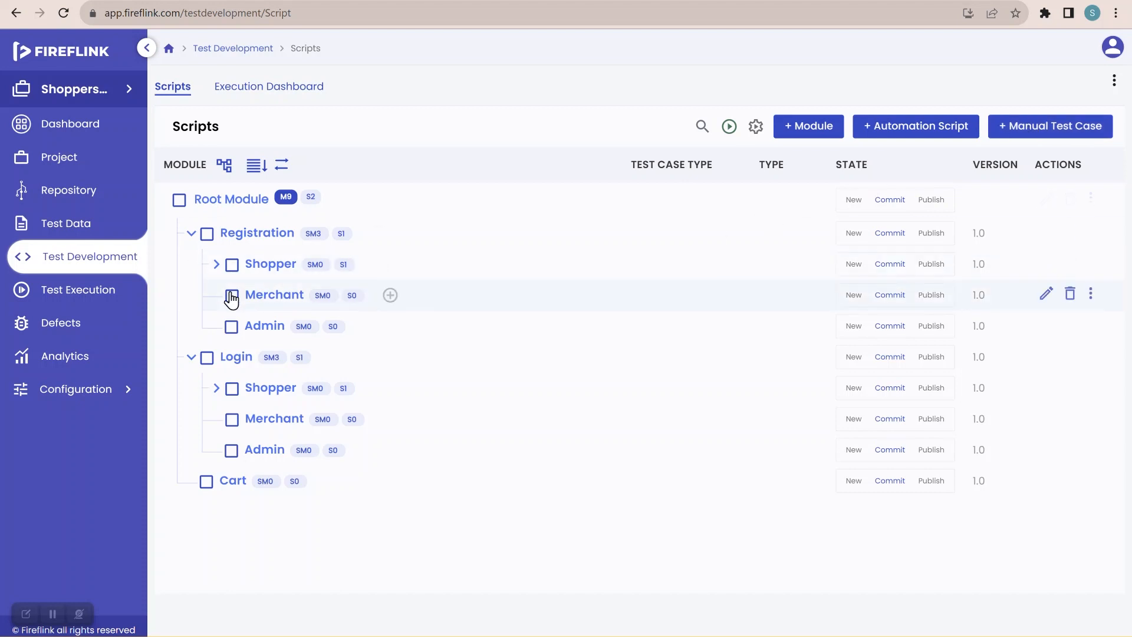
pyautogui.click(217, 265)
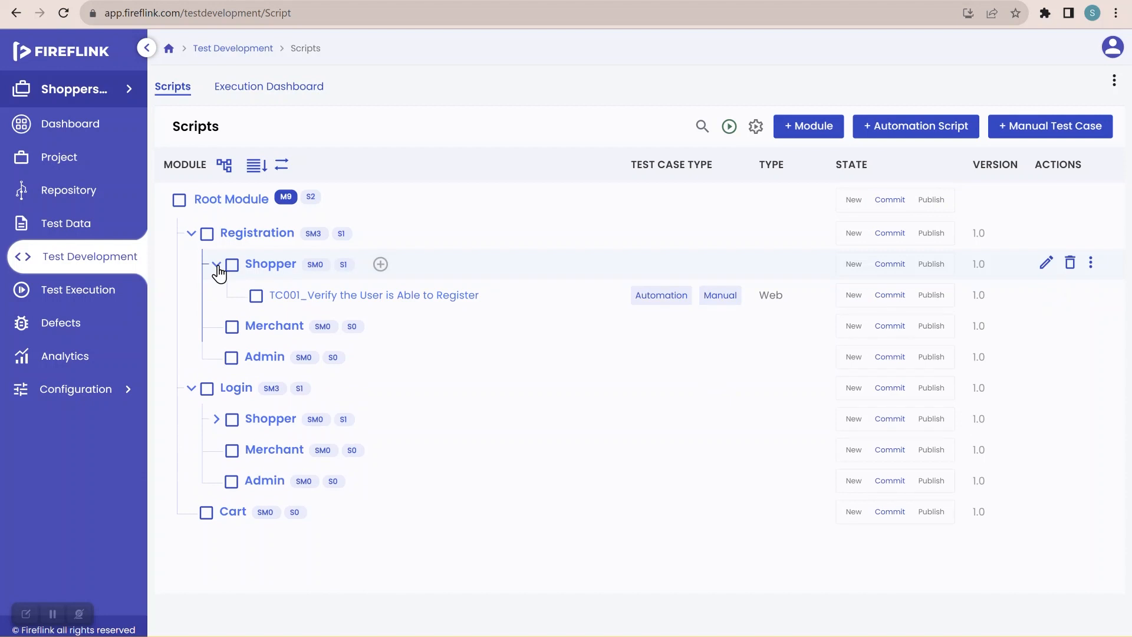
pyautogui.click(109, 204)
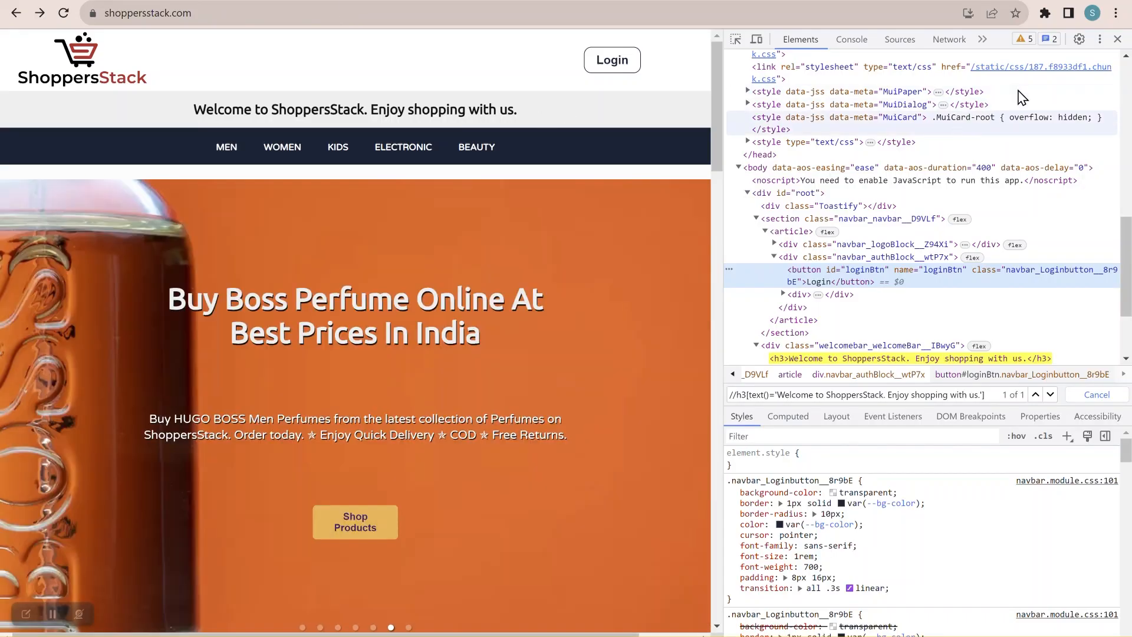
# Close the developer tools on ShoppersStack and compare its home page with its login page, ending back in FireFlink's repository
pyautogui.click(1118, 40)
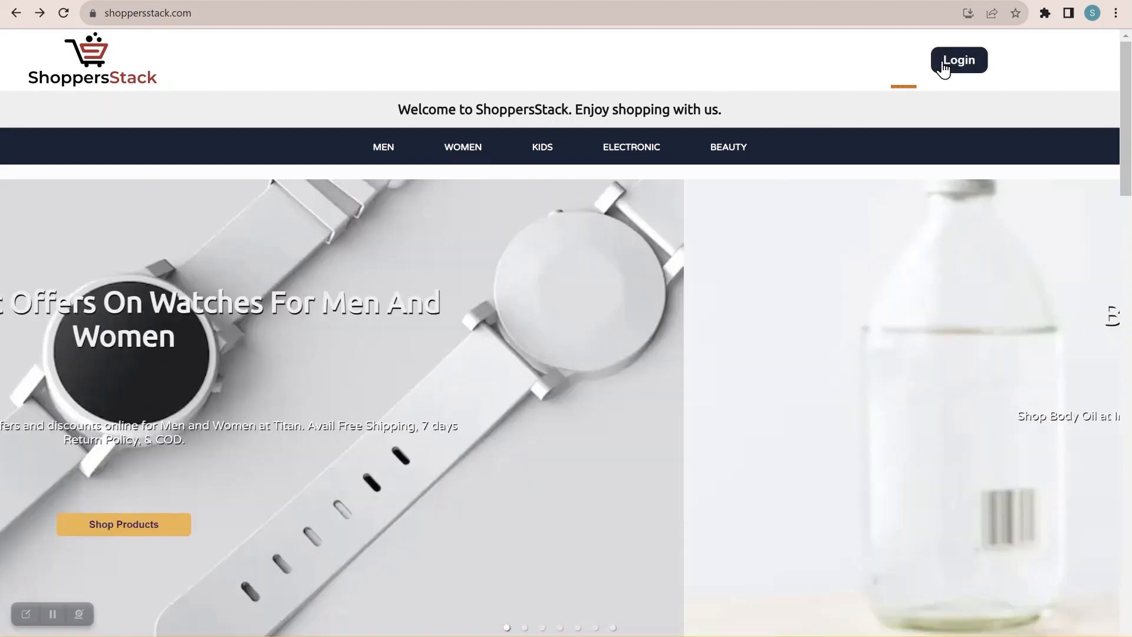
pyautogui.click(944, 67)
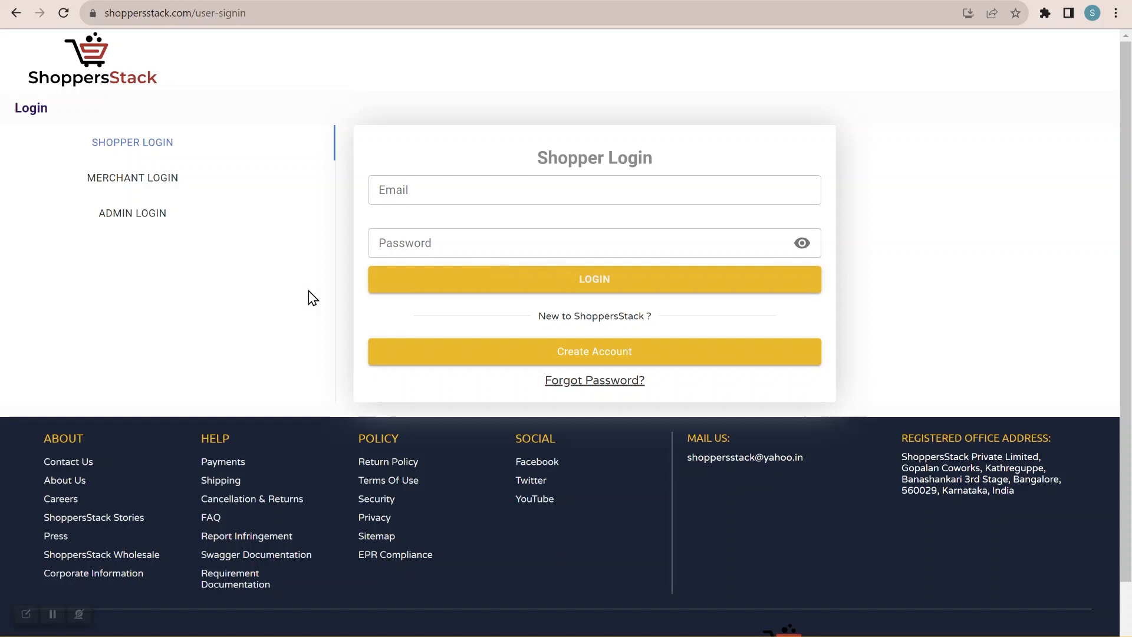
pyautogui.hscroll(-5, 313, 297)
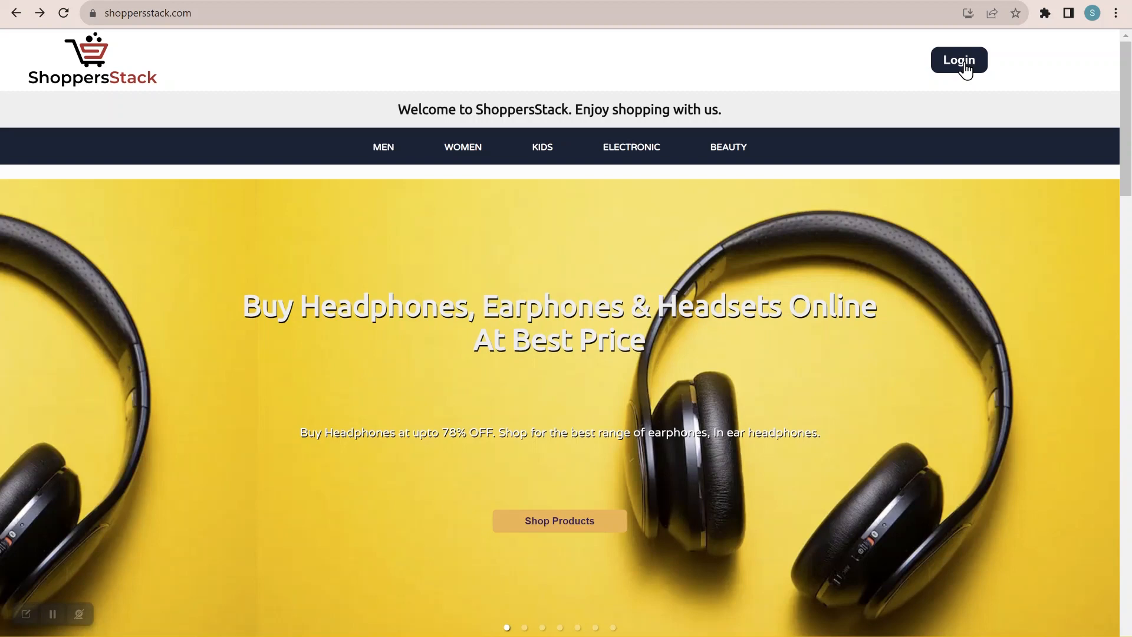
pyautogui.click(962, 61)
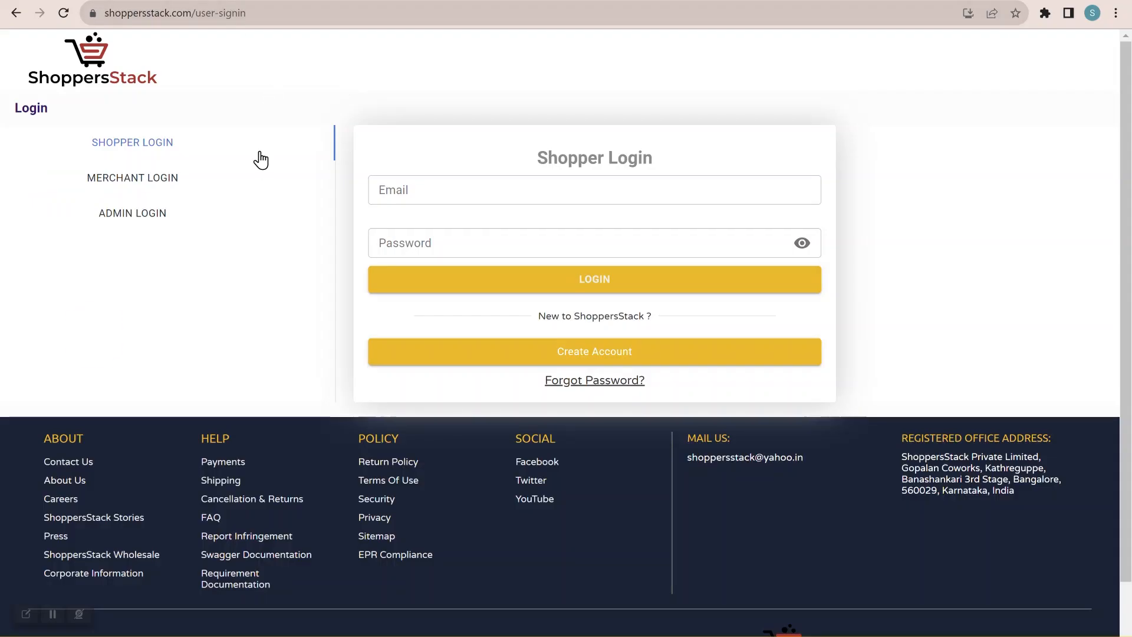
pyautogui.hotkey('alt', 'Left')
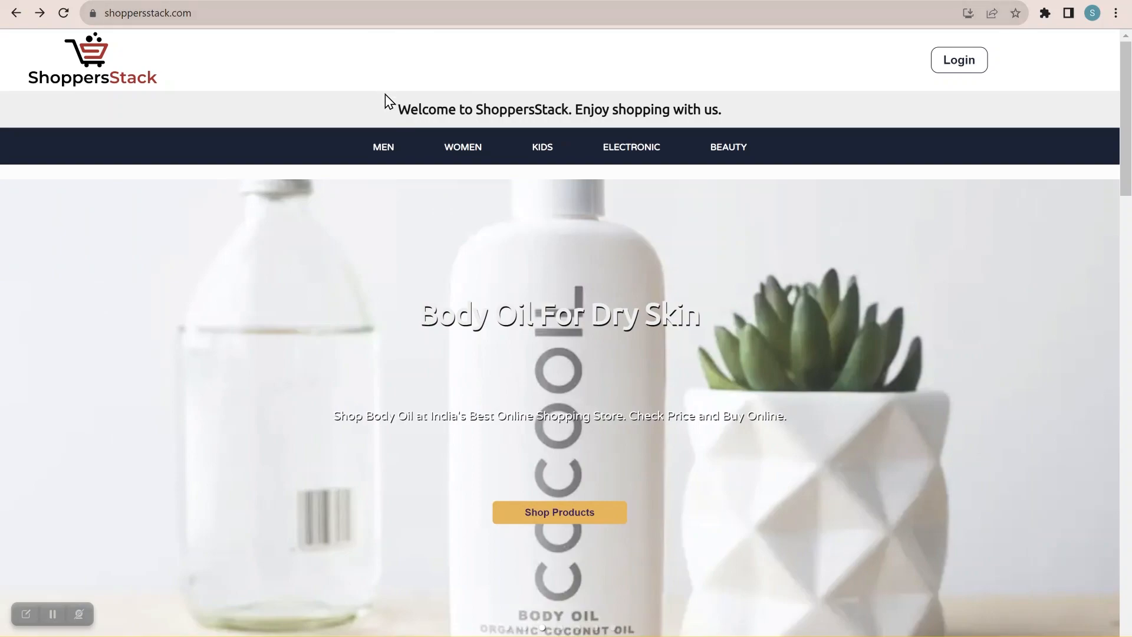
pyautogui.click(246, 1)
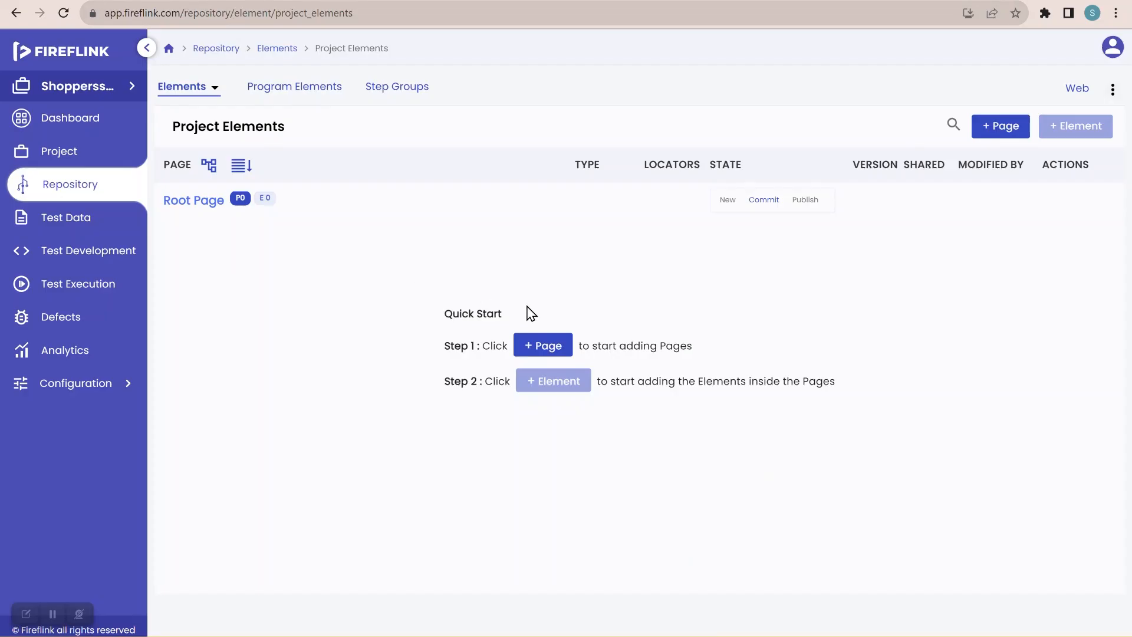
# Create a page named "Welcome" under Root Page in Project Elements
pyautogui.click(548, 353)
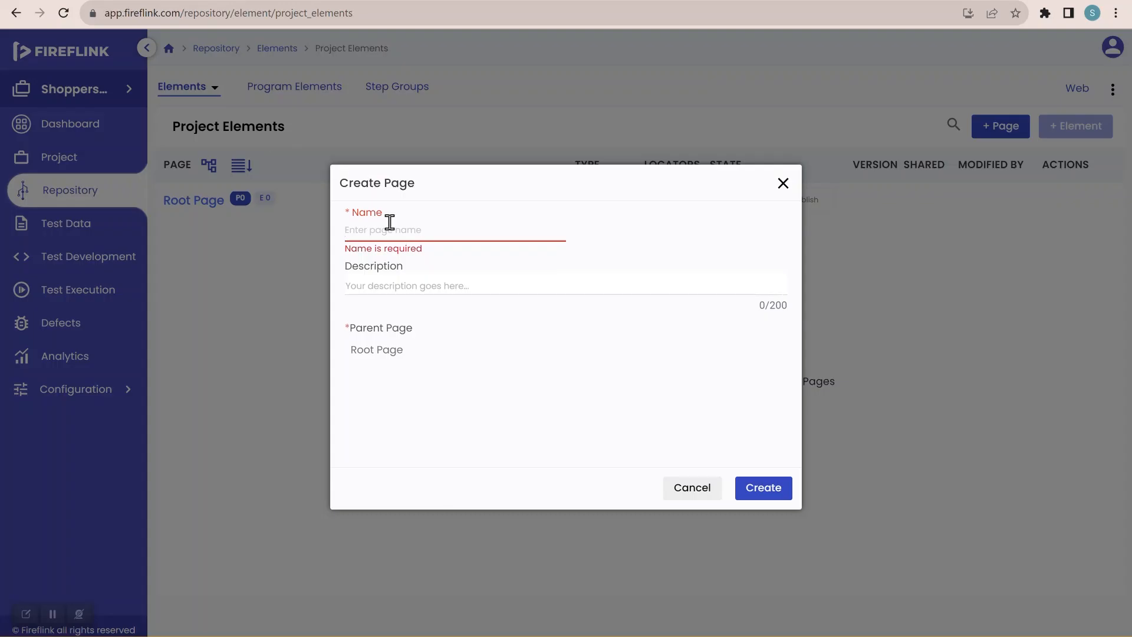
pyautogui.click(390, 222)
pyautogui.write('Wel')
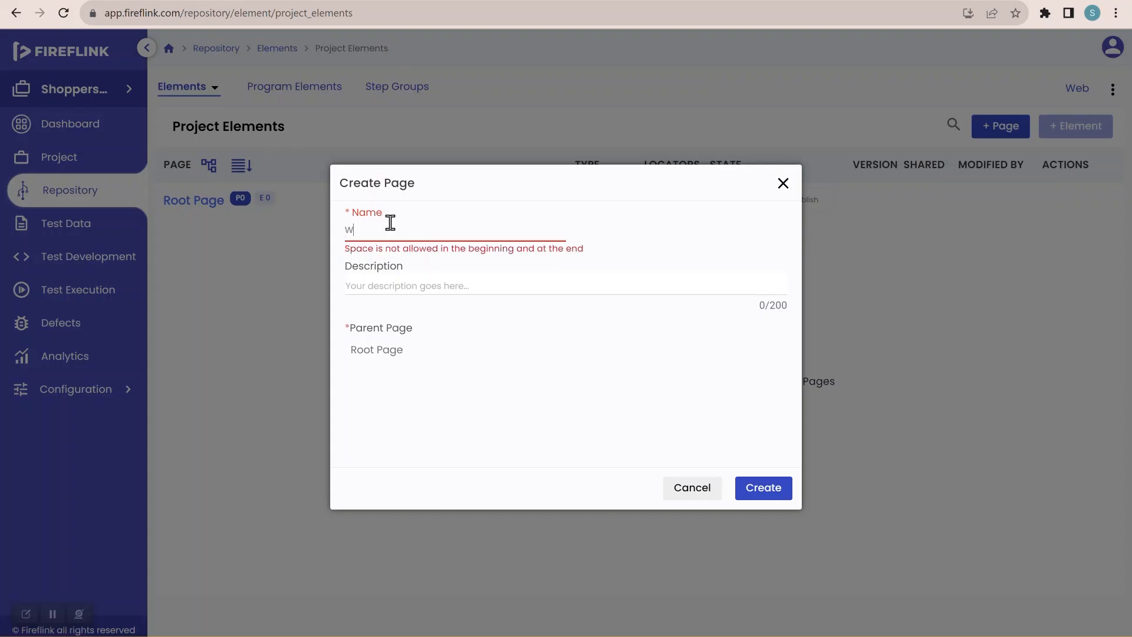
pyautogui.write('come PAge')
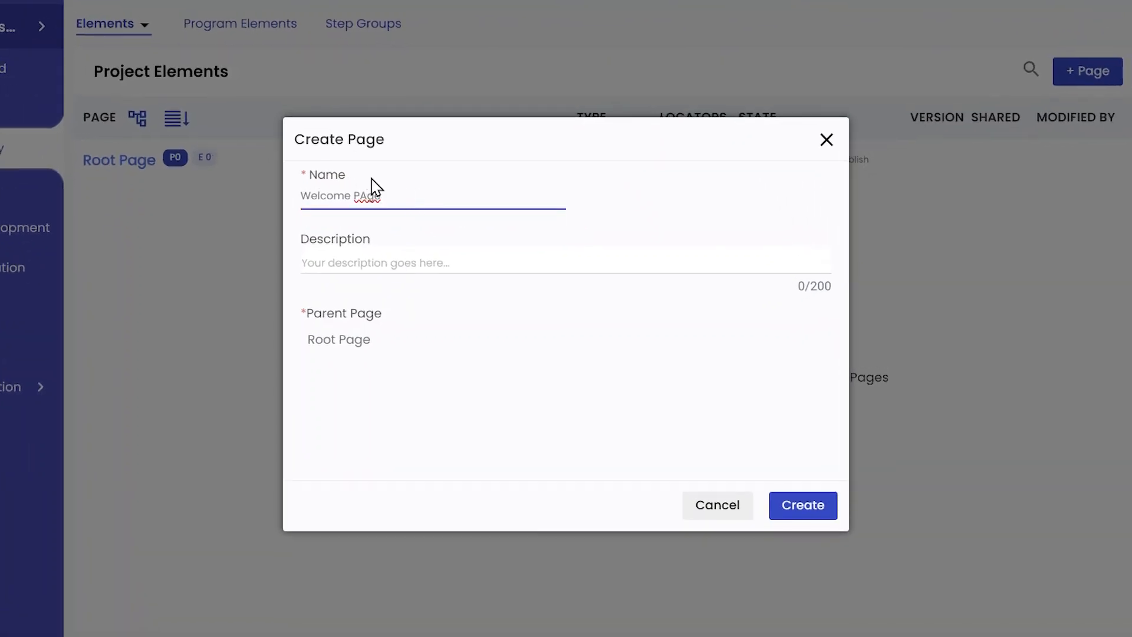
pyautogui.click(302, 141)
pyautogui.moveTo(302, 141); pyautogui.dragTo(387, 151)
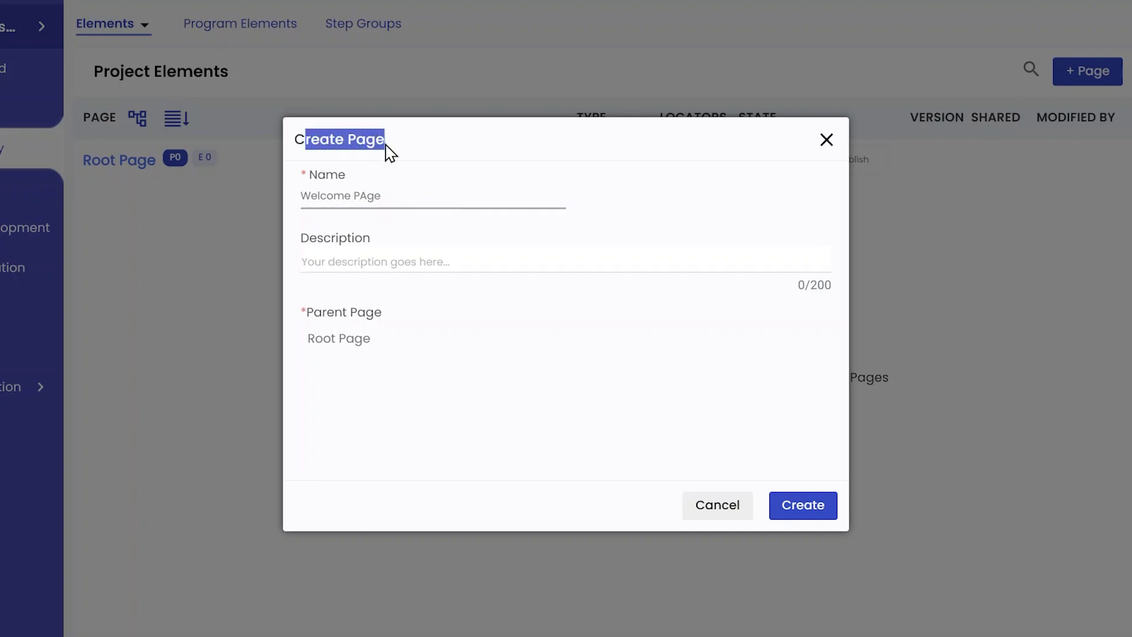
pyautogui.click(386, 152)
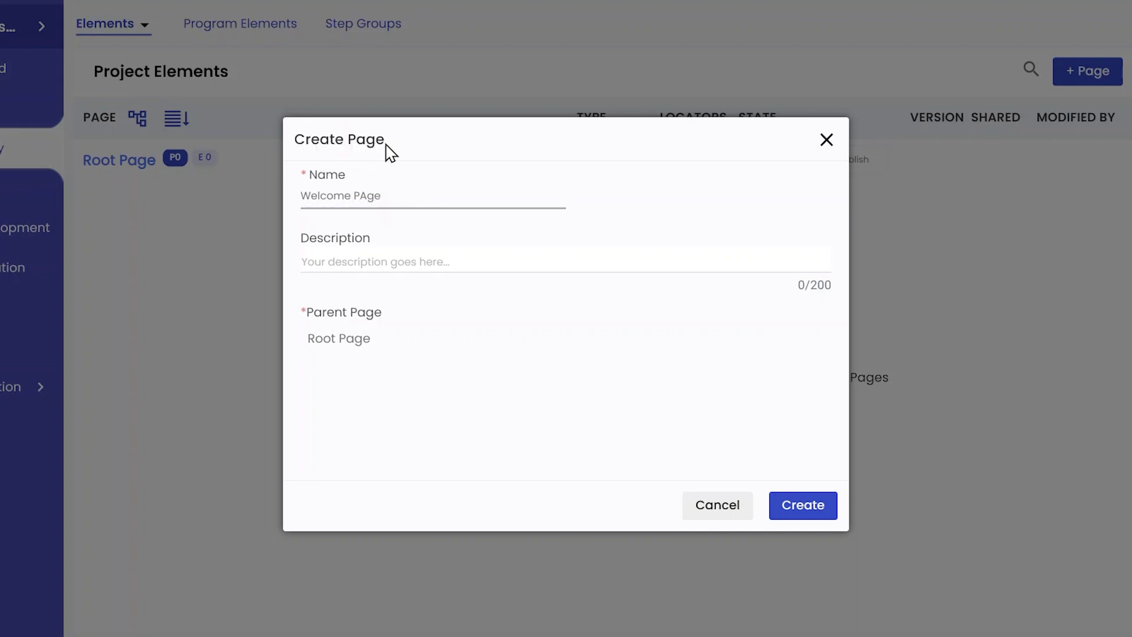
pyautogui.click(397, 194)
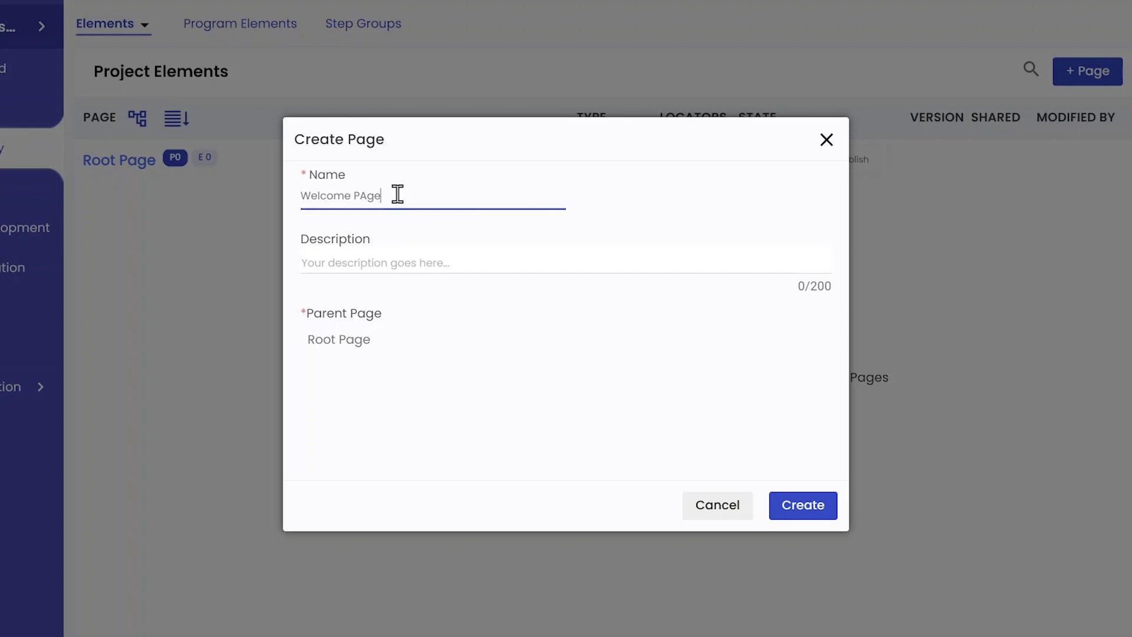
pyautogui.press('BackSpace')
pyautogui.press('BackSpace')
pyautogui.click(796, 507)
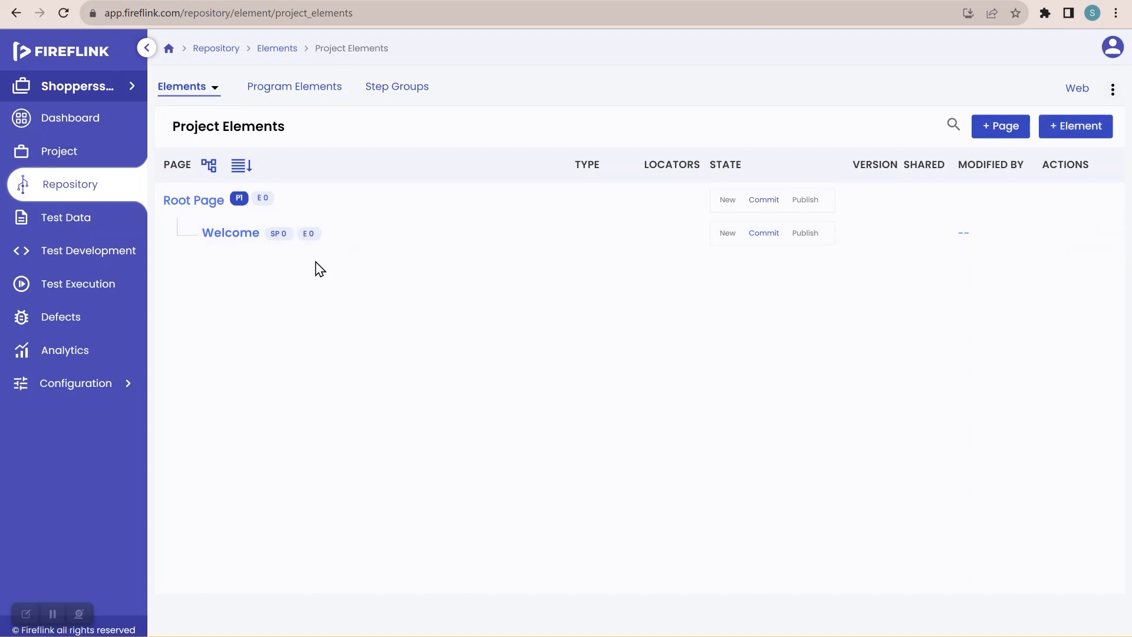
# Start manually adding a new element under the Welcome page in FireFlink's Project Elements
pyautogui.click(270, 1)
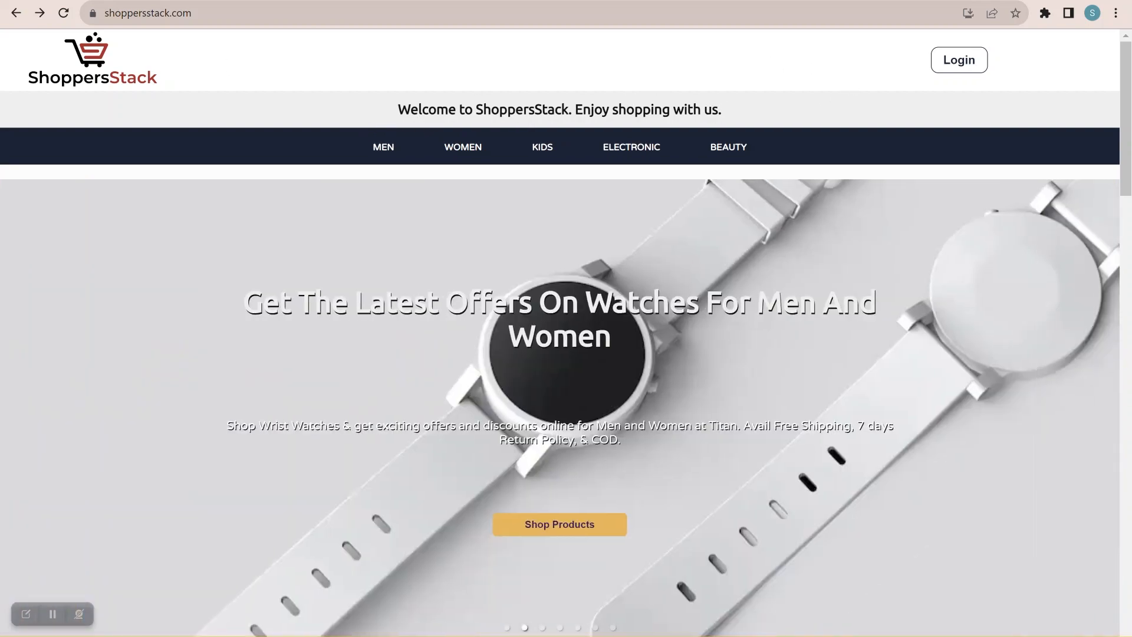
pyautogui.click(136, 0)
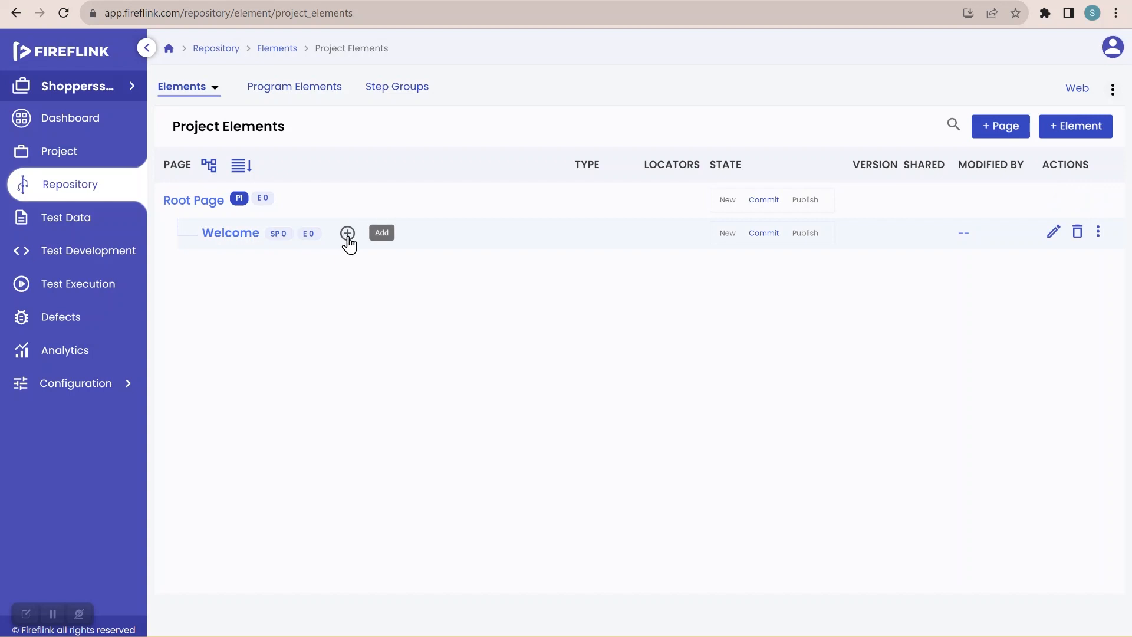
pyautogui.click(347, 234)
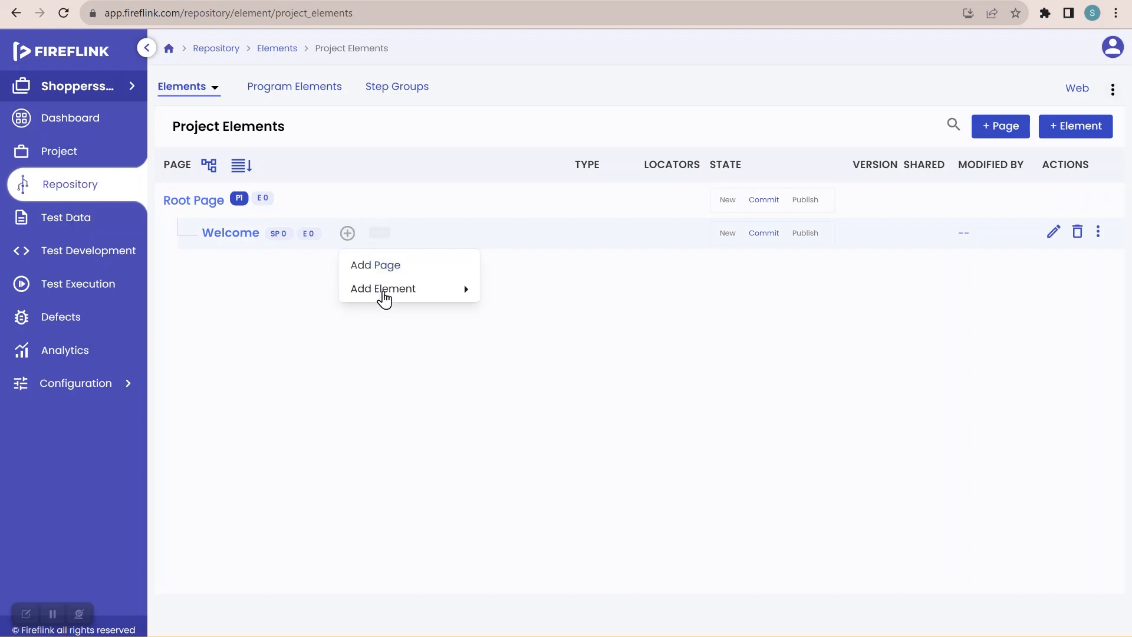
pyautogui.moveTo(382, 298)
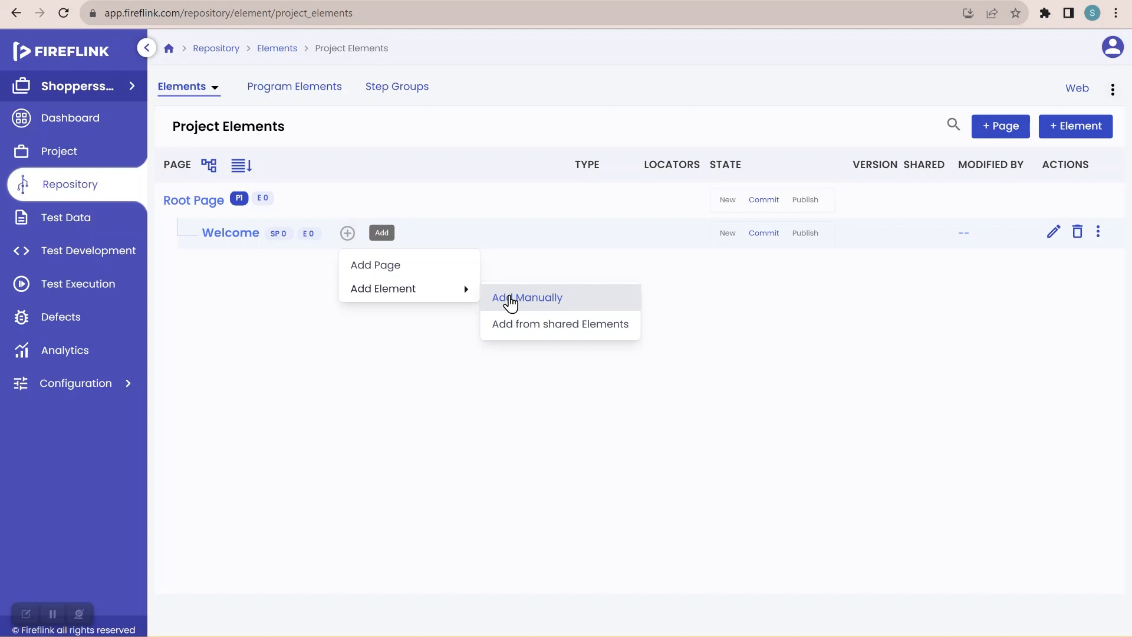
pyautogui.click(510, 300)
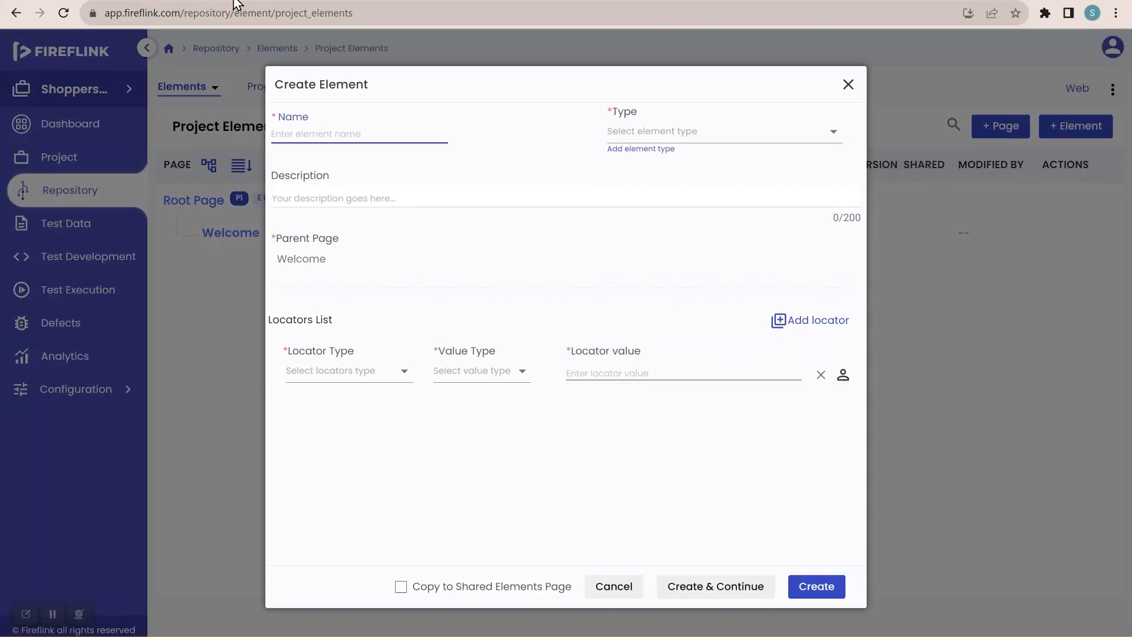
# Copy the welcome message "Welcome to ShoppersStack. Enjoy shopping with us." from ShoppersStack's home page into the new element's name in FireFlink
pyautogui.hotkey('ctrl', 'Tab')
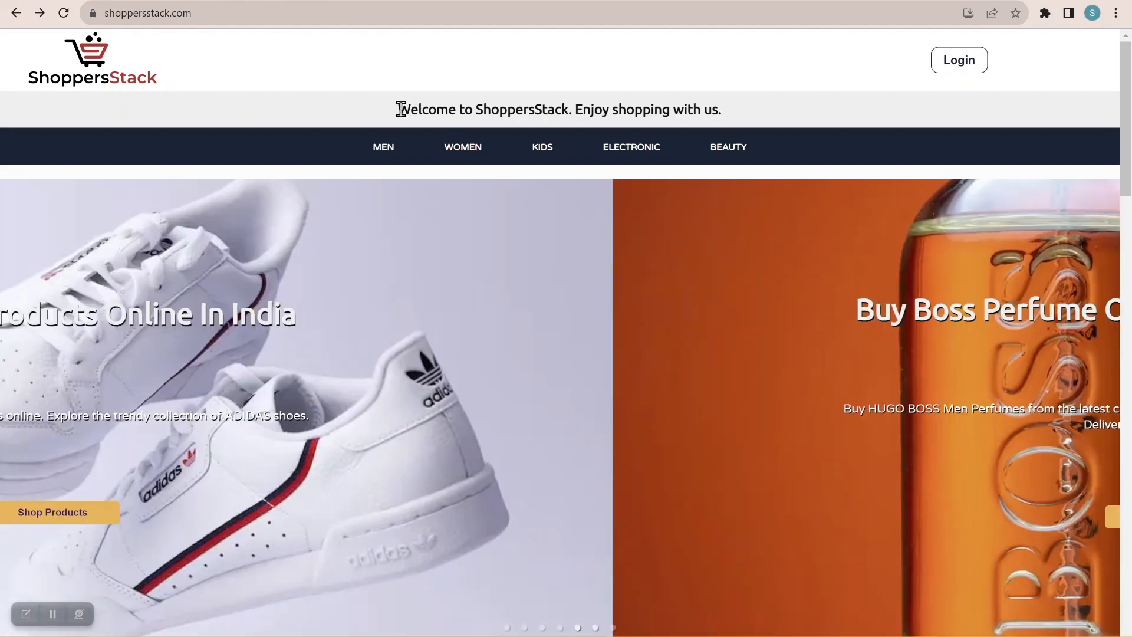
pyautogui.moveTo(398, 109); pyautogui.dragTo(711, 111)
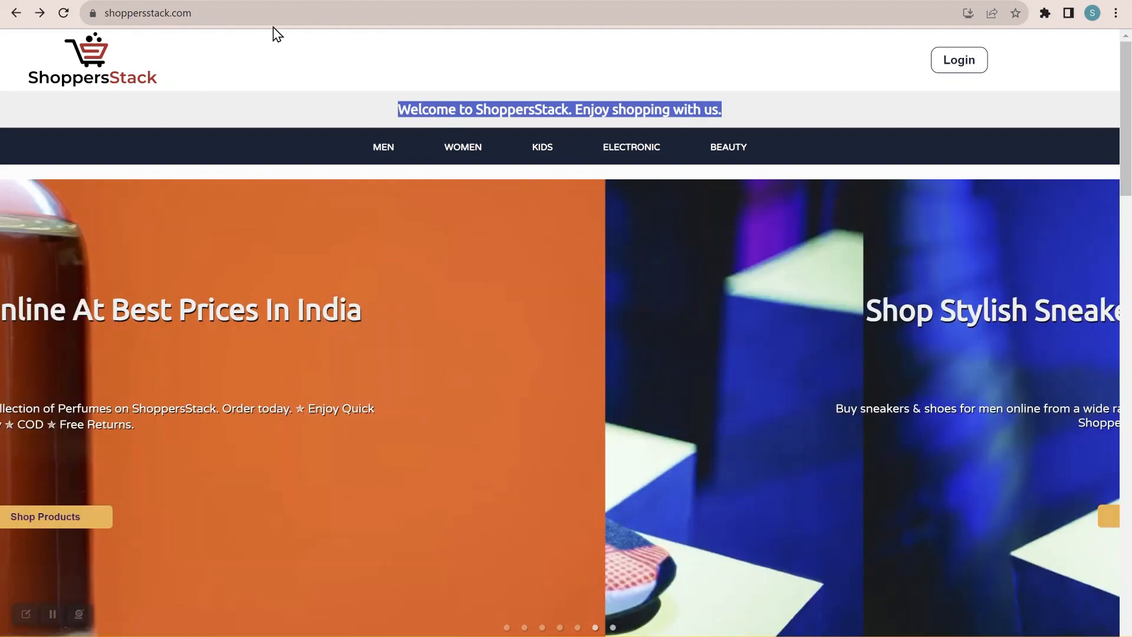
pyautogui.hotkey('ctrl', 'shift', 'Tab')
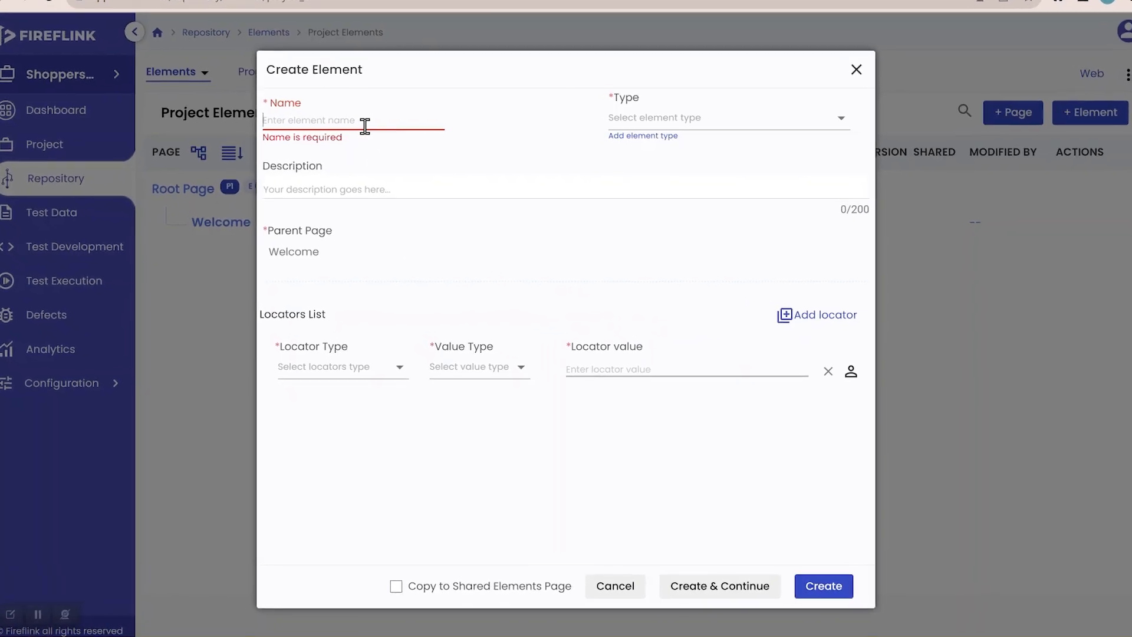
pyautogui.click(369, 130)
pyautogui.hotkey('ctrl', 'v')
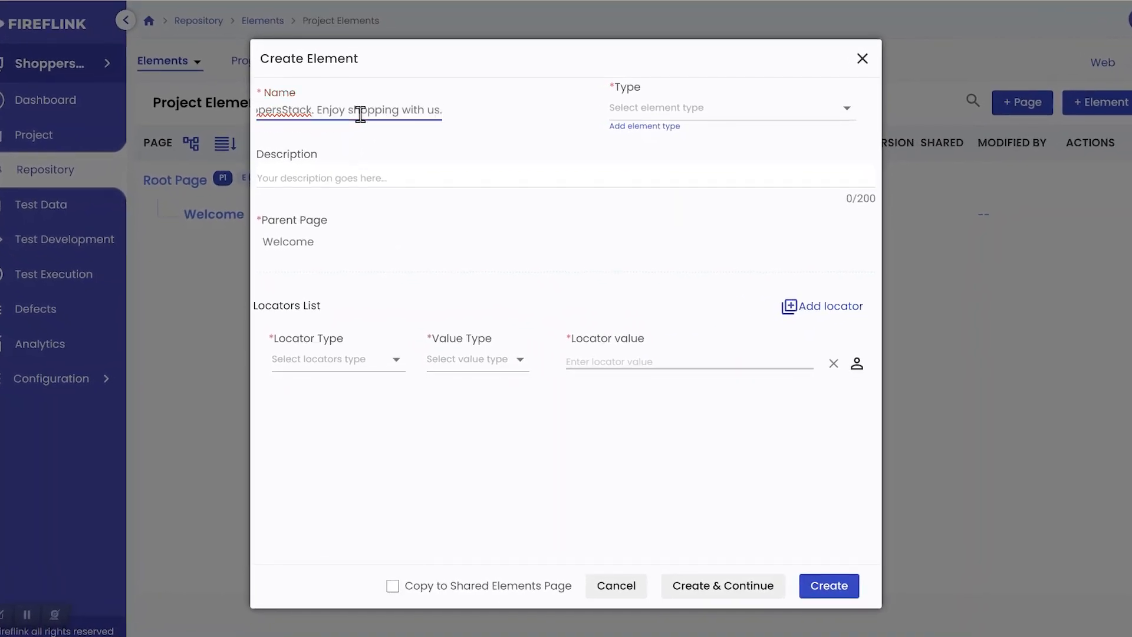
# Set the new element's type to Text
pyautogui.click(652, 111)
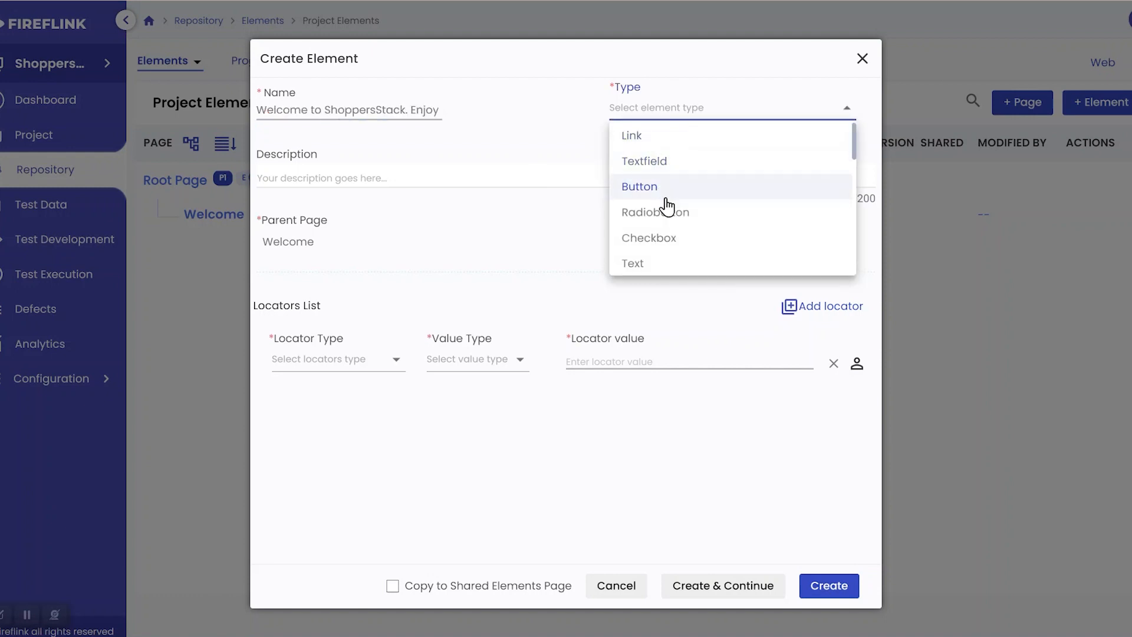
pyautogui.scroll(-1, 667, 203)
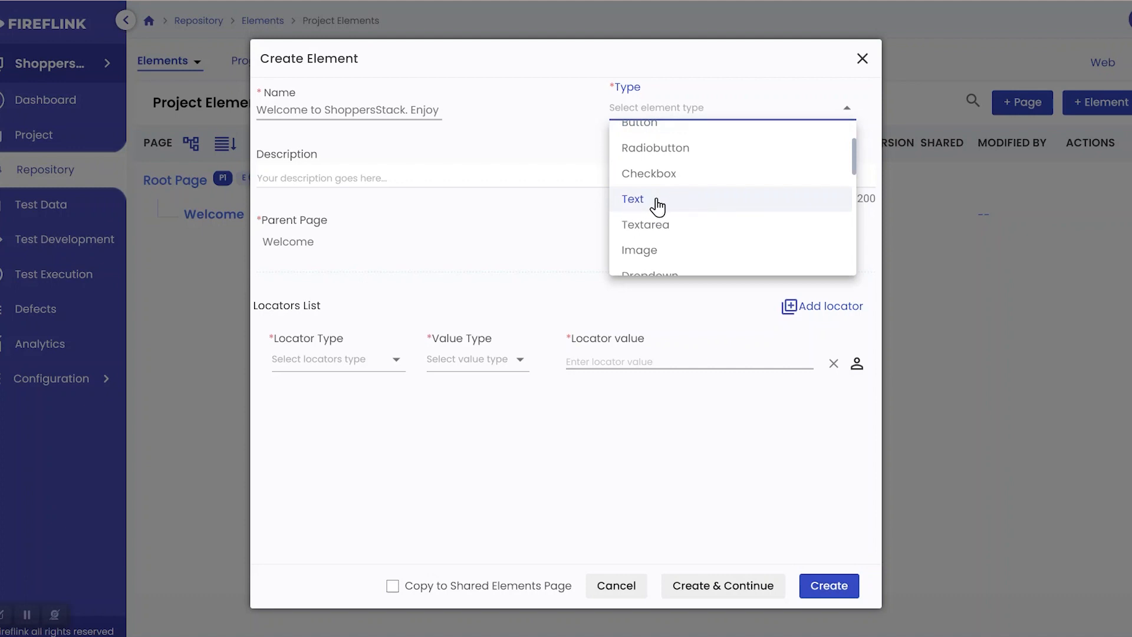
pyautogui.click(656, 200)
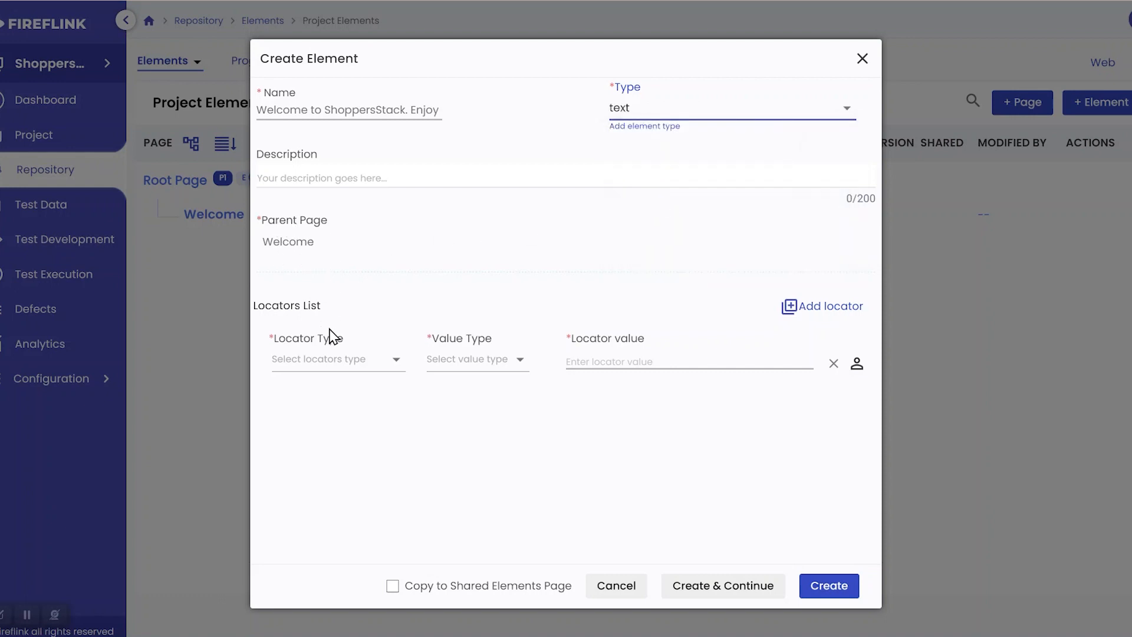
# Set the element's locator type to xpath with a Static value type
pyautogui.click(345, 360)
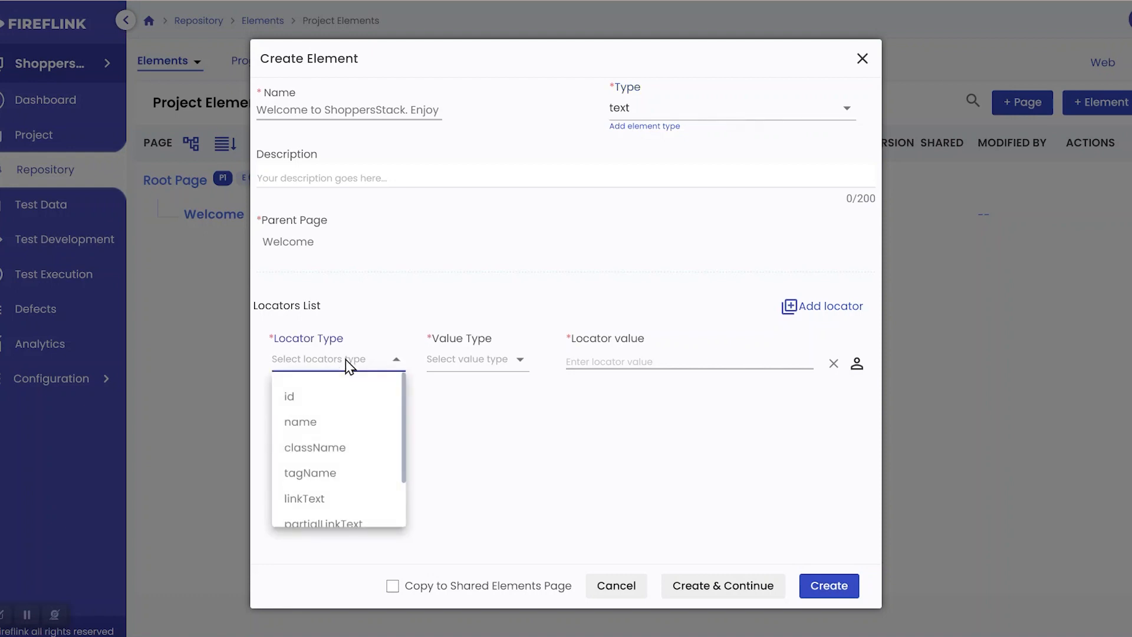
pyautogui.scroll(-2, 337, 478)
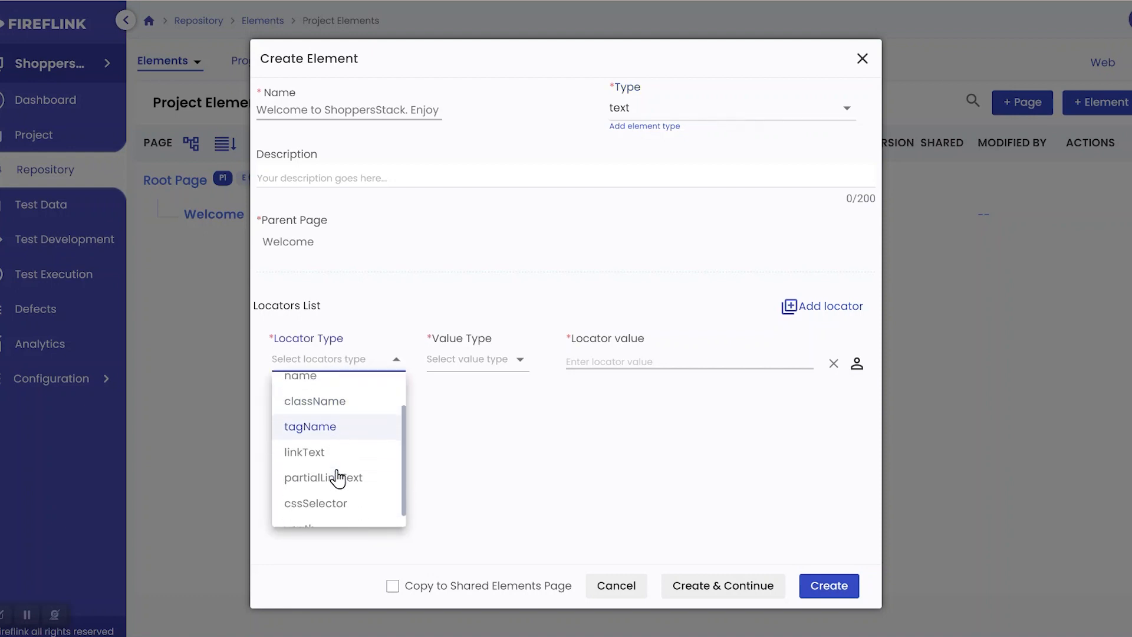
pyautogui.click(344, 524)
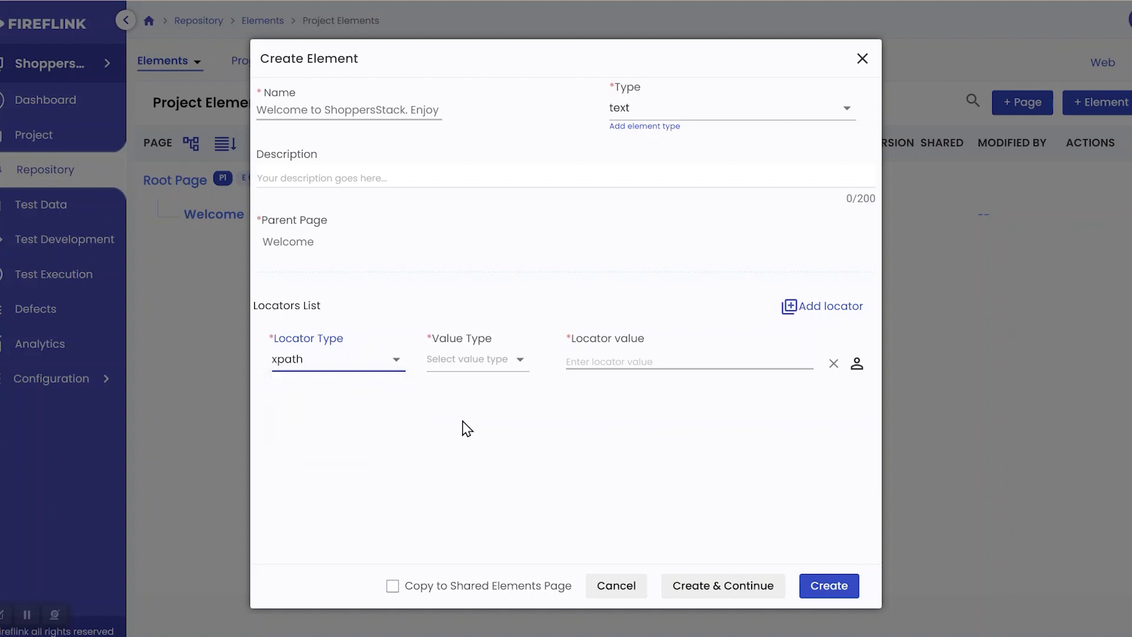
pyautogui.click(465, 364)
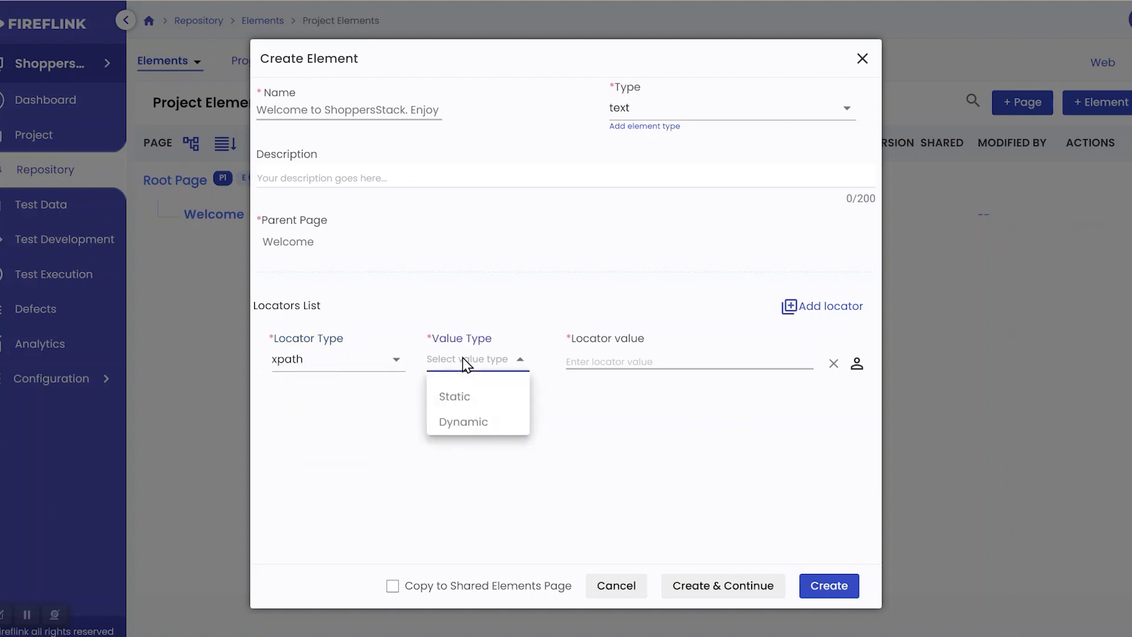
pyautogui.click(484, 399)
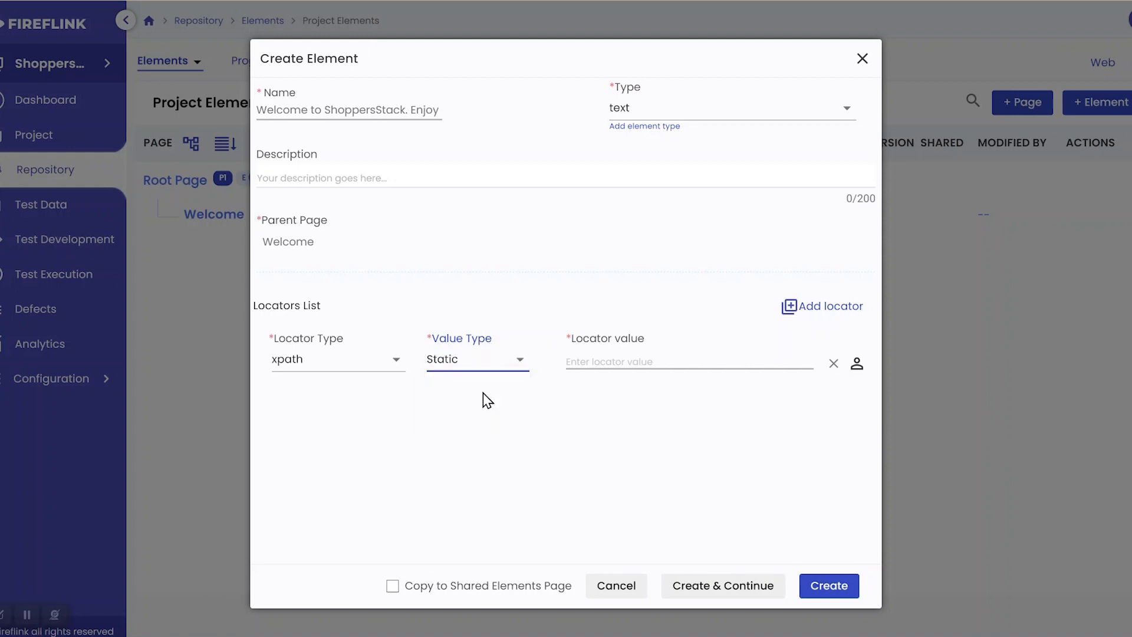
# Switch to ShoppersStack, inspect the welcome message in the developer tools, and open the search in its markup
pyautogui.click(608, 360)
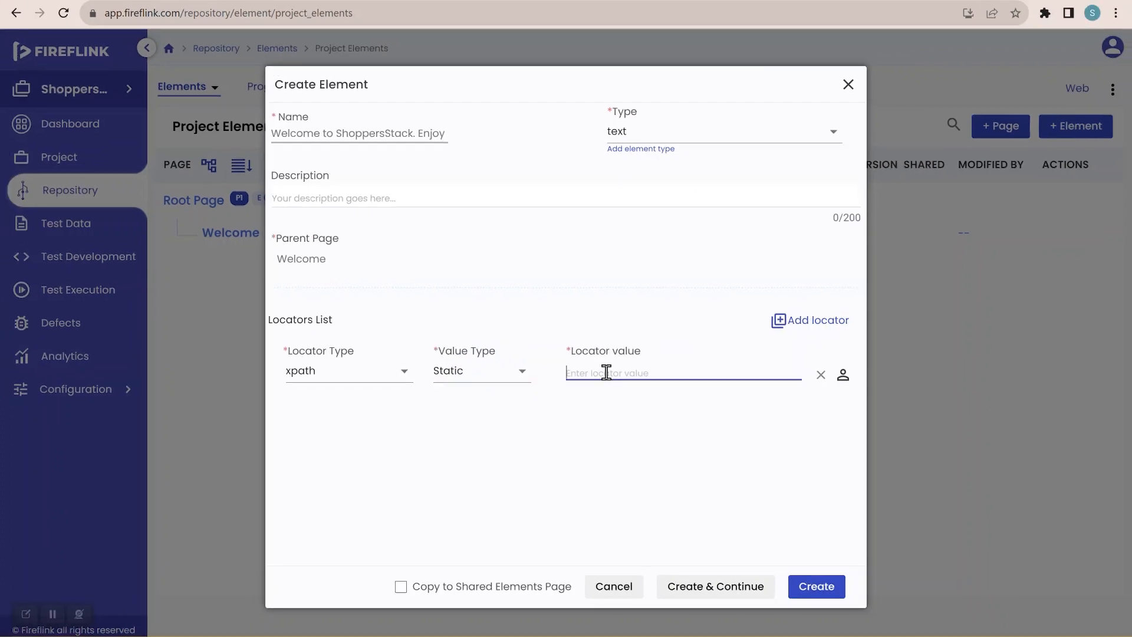
pyautogui.click(243, 1)
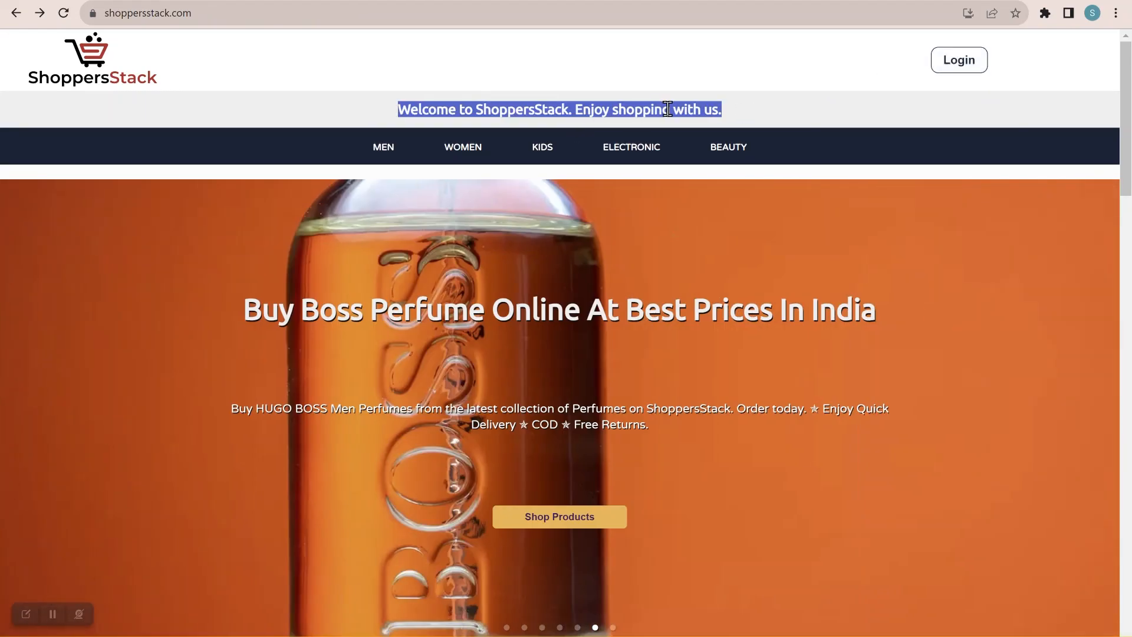
pyautogui.rightClick(667, 109)
pyautogui.click(696, 219)
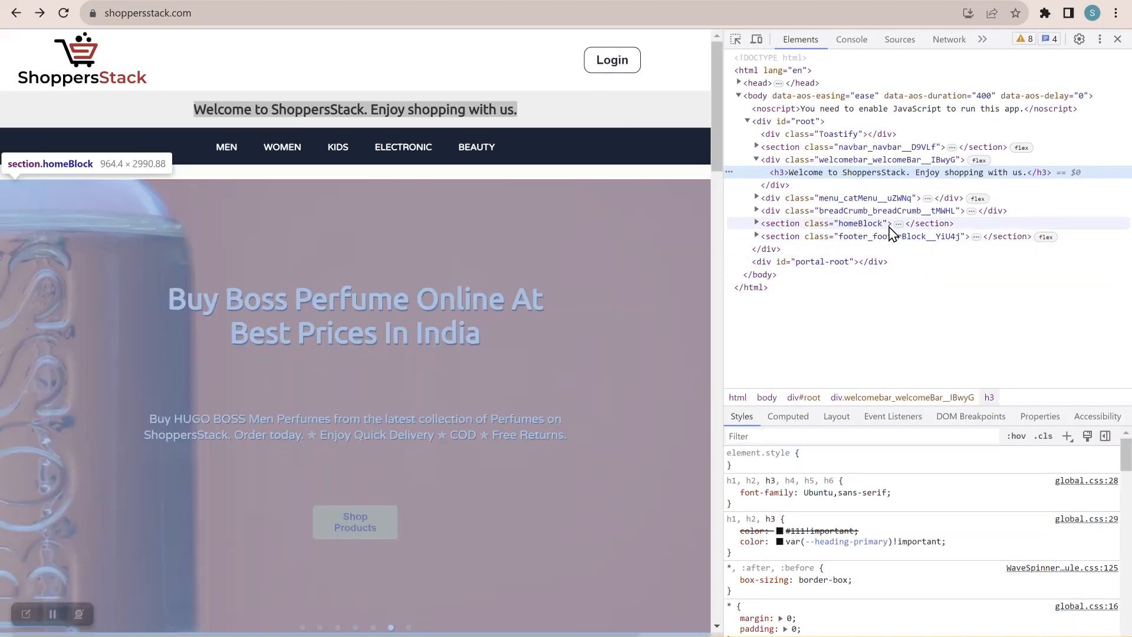
pyautogui.hotkey('ctrl', 'f')
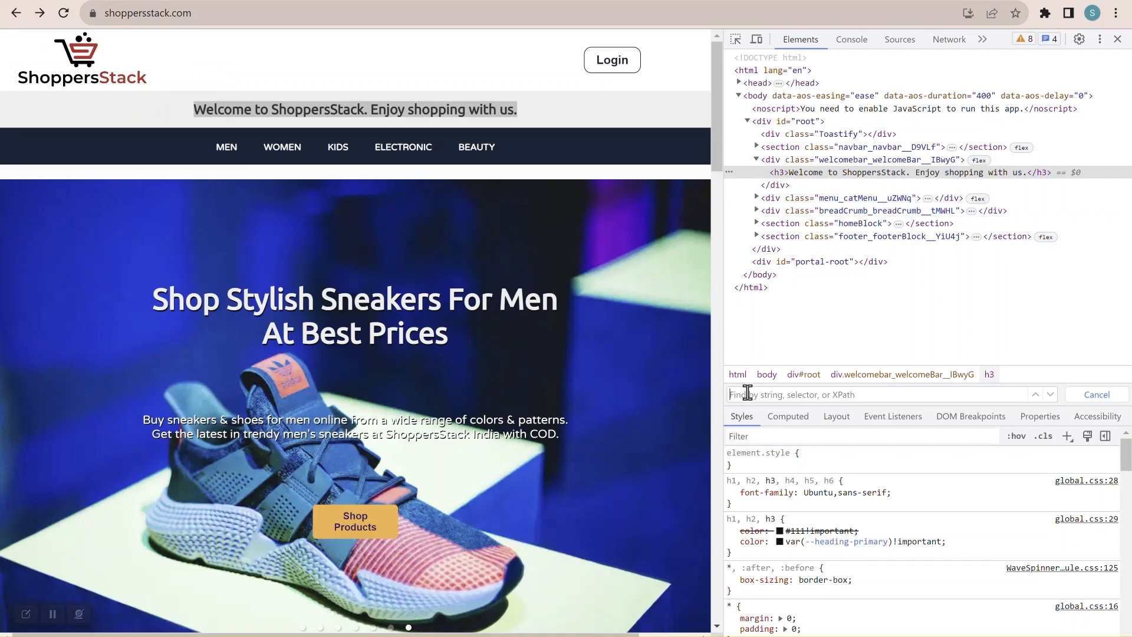
# Search the markup with the XPath //h3[text()='Welcome to ShoppersStack. Enjoy shopping with us.'], copying the message text from the h3 heading
pyautogui.write('//h3')
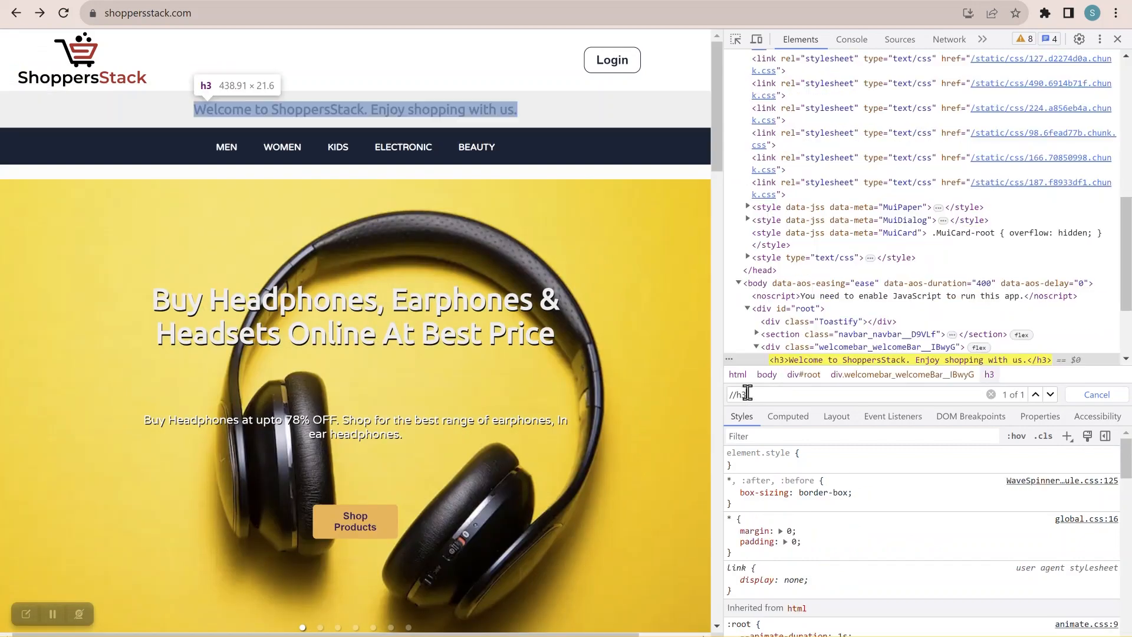
pyautogui.write('[text')
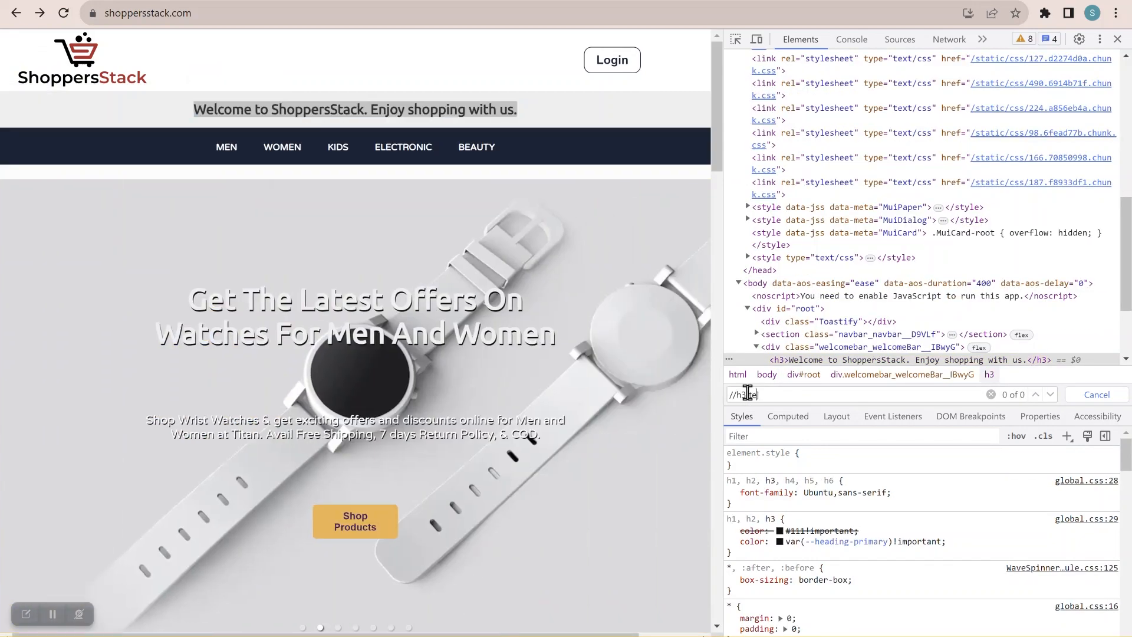
pyautogui.write('()=')
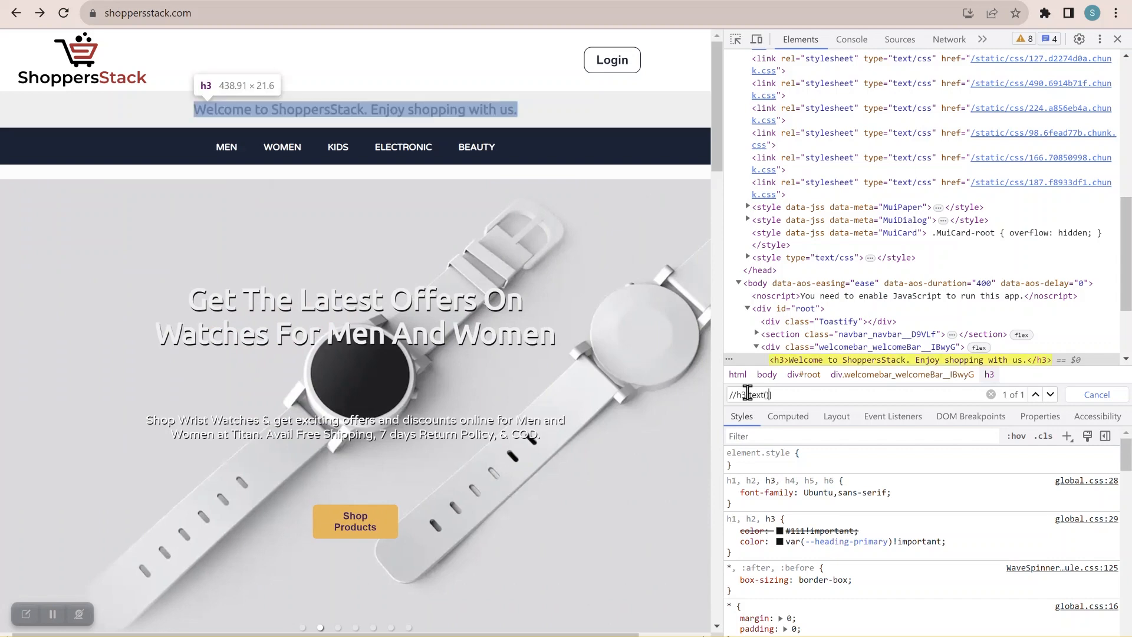
pyautogui.write('"')
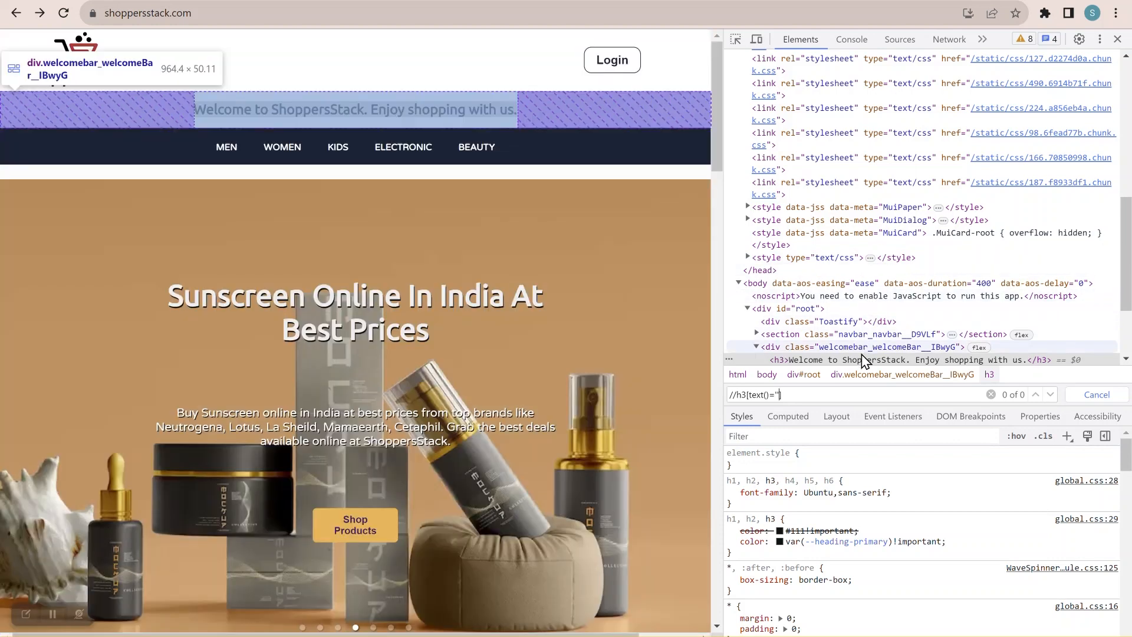
pyautogui.click(864, 351)
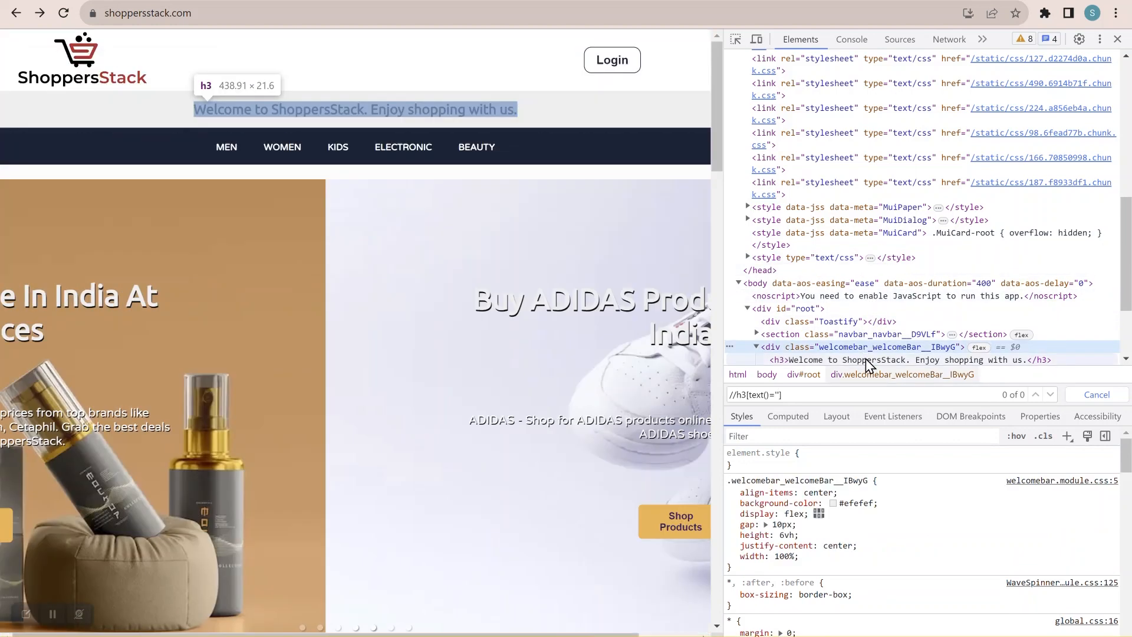
pyautogui.click(866, 359)
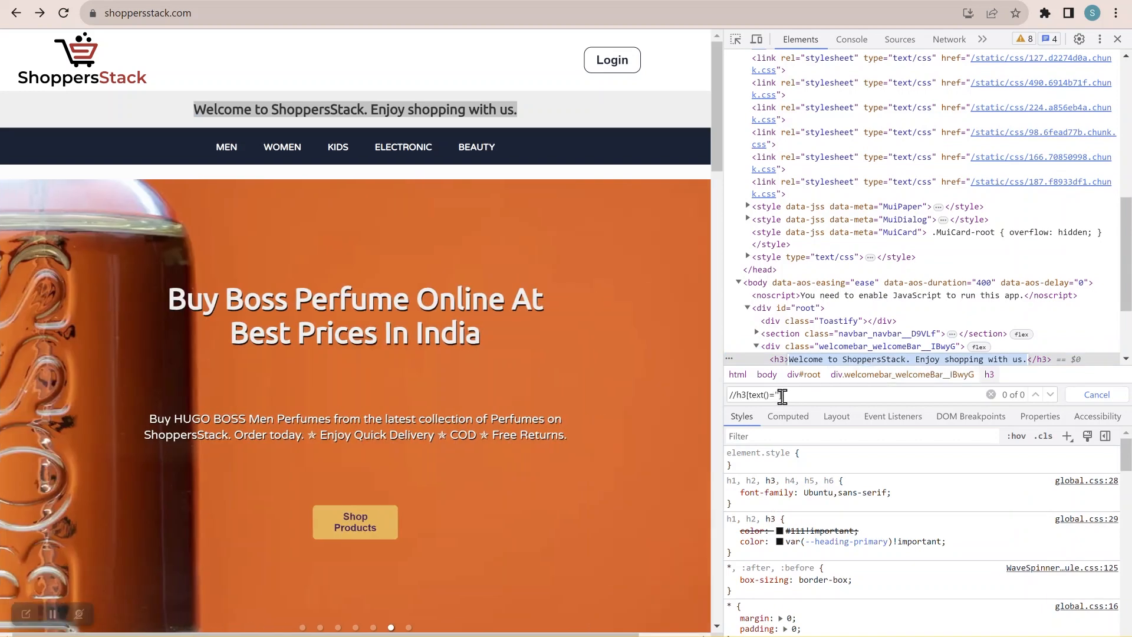
pyautogui.click(779, 394)
pyautogui.write('Welcome to ShoppersStack. Enjoy shopping with us.')
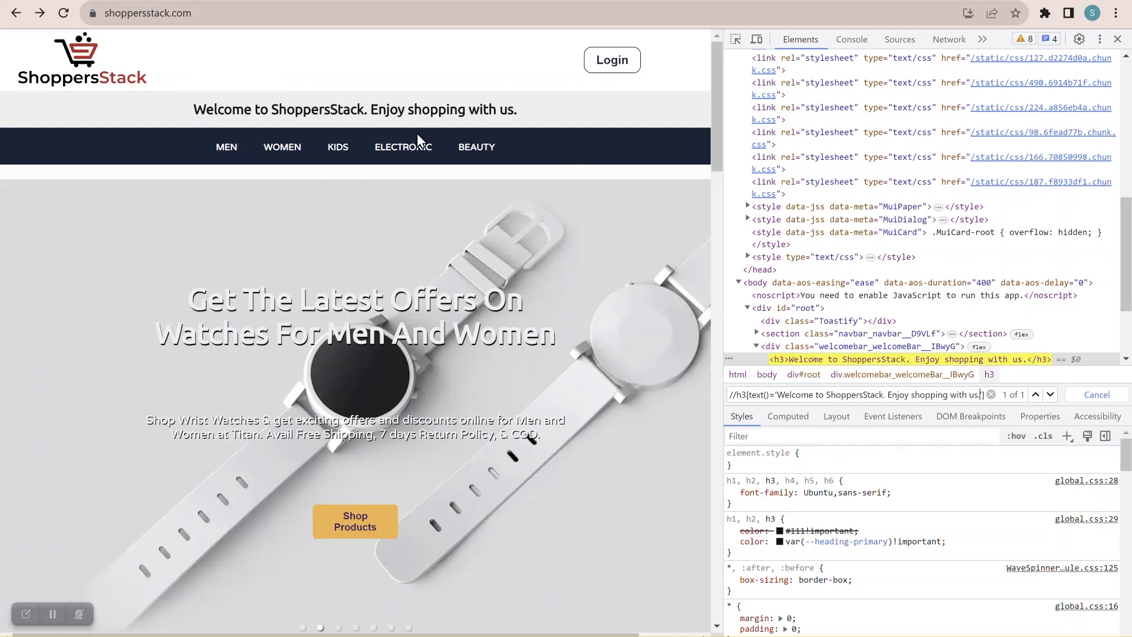
# Copy the welcome-message XPath into the locator value in FireFlink and create the element
pyautogui.tripleClick(779, 392)
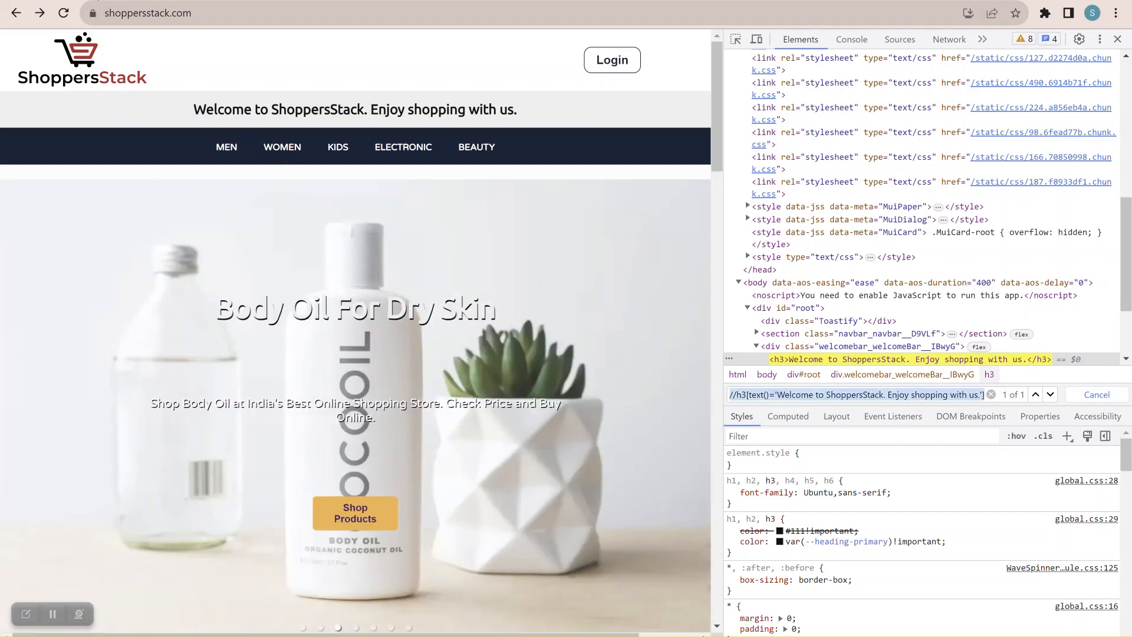
pyautogui.click(98, 1)
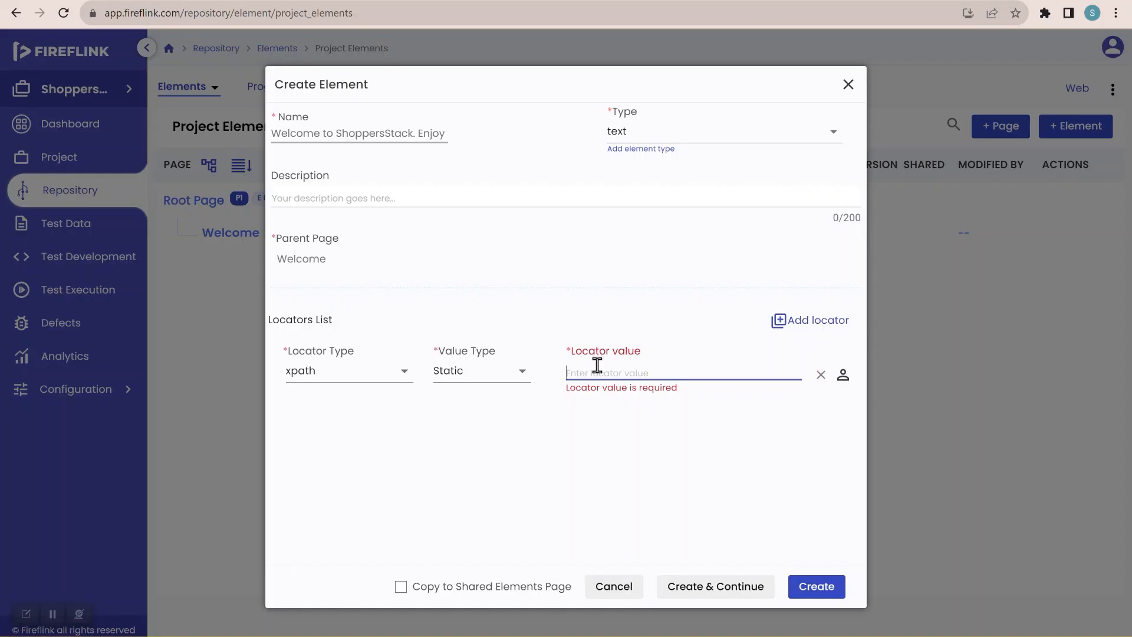
pyautogui.hotkey('ctrl', 'v')
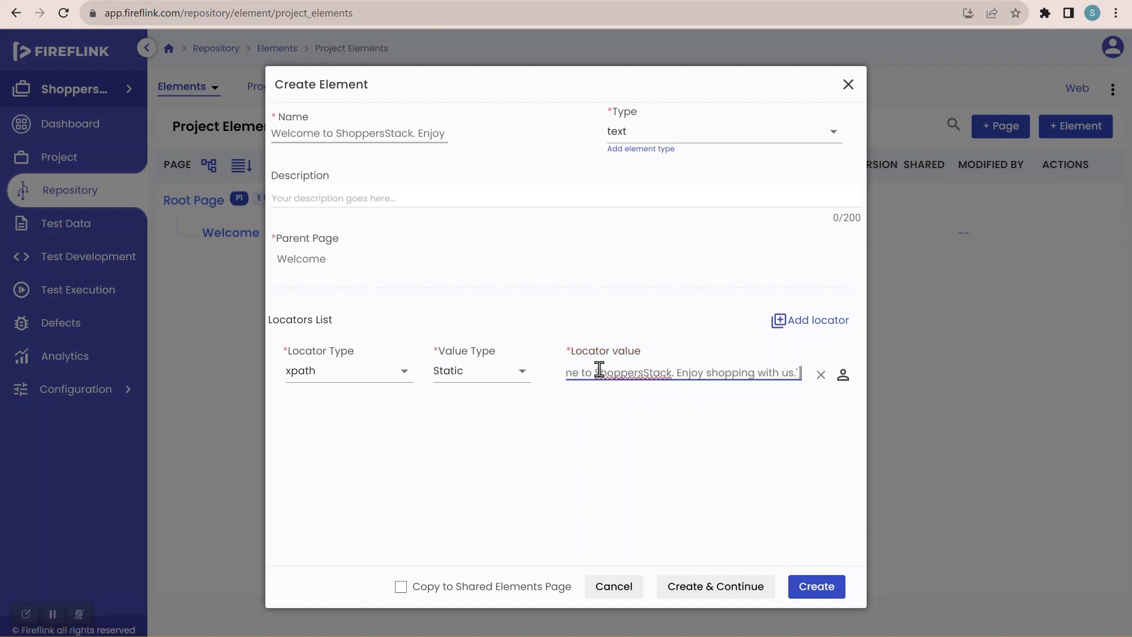
pyautogui.click(624, 421)
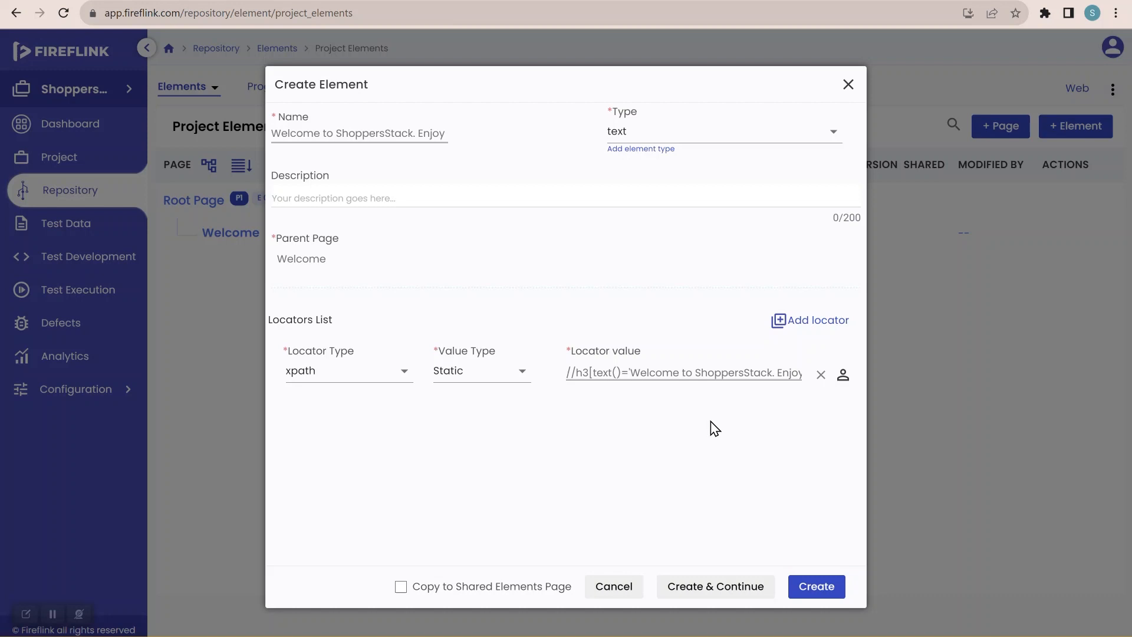
pyautogui.click(816, 588)
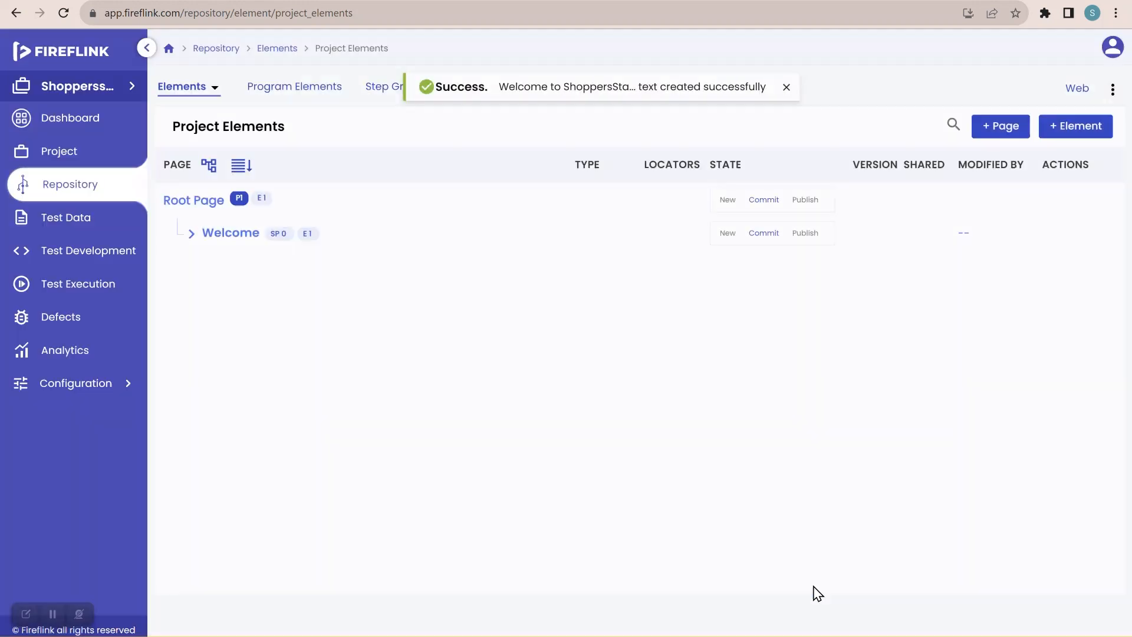
# Expand the Welcome page to show its new element, and go to the scripts in Test Development
pyautogui.click(191, 235)
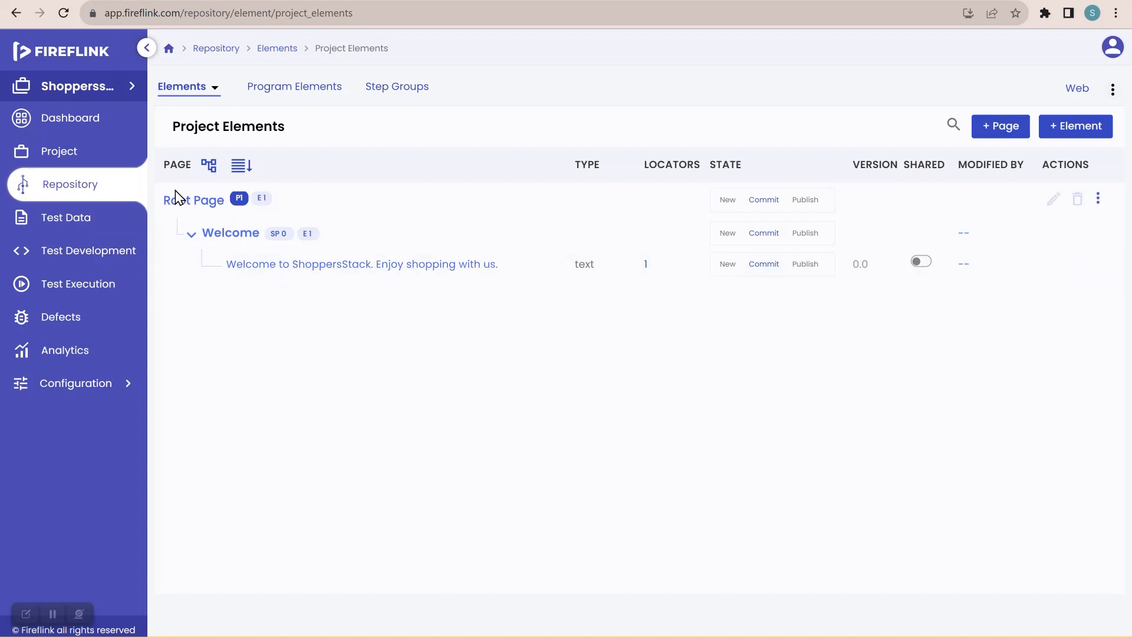
pyautogui.click(112, 263)
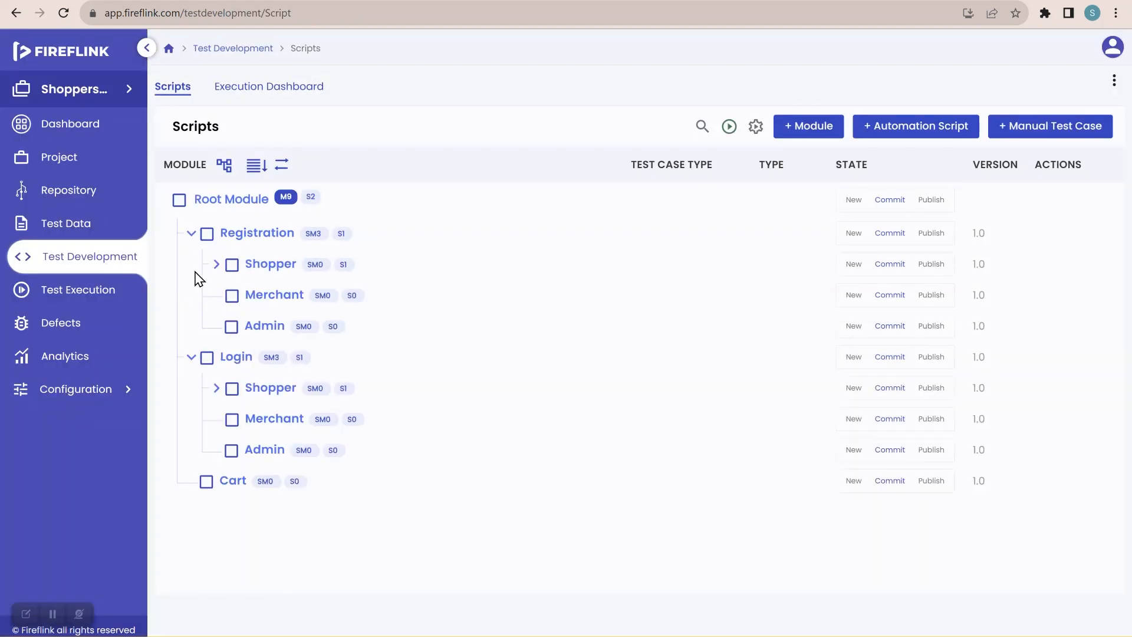
# Open the script TC001_Verify the User is Able to Register from the Shopper submodule of the Registration module
pyautogui.click(216, 265)
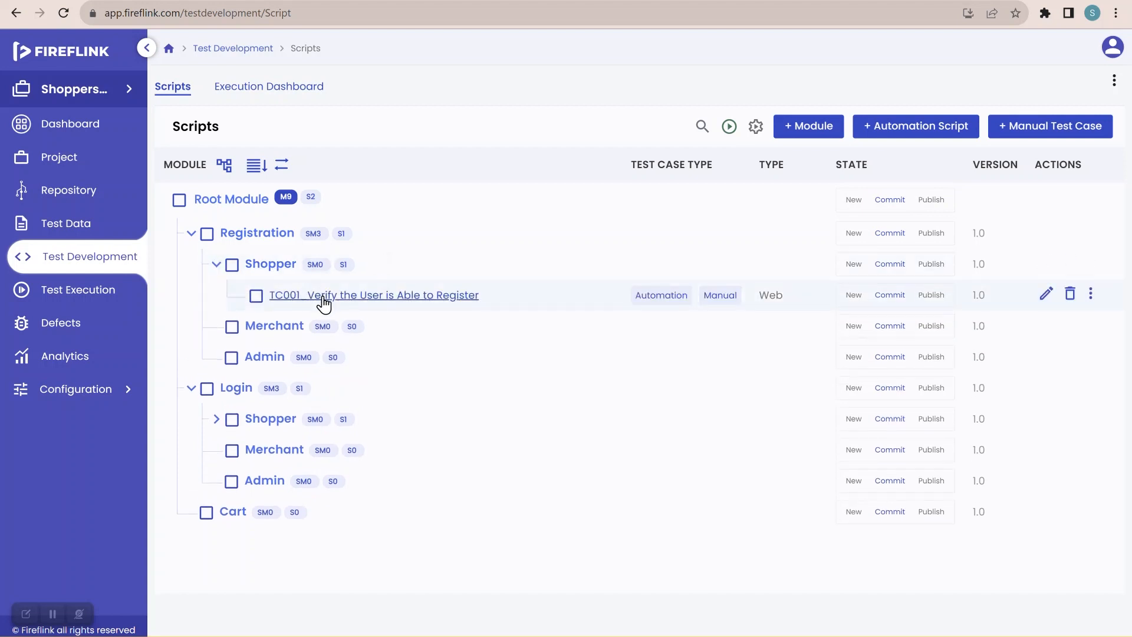
pyautogui.click(324, 296)
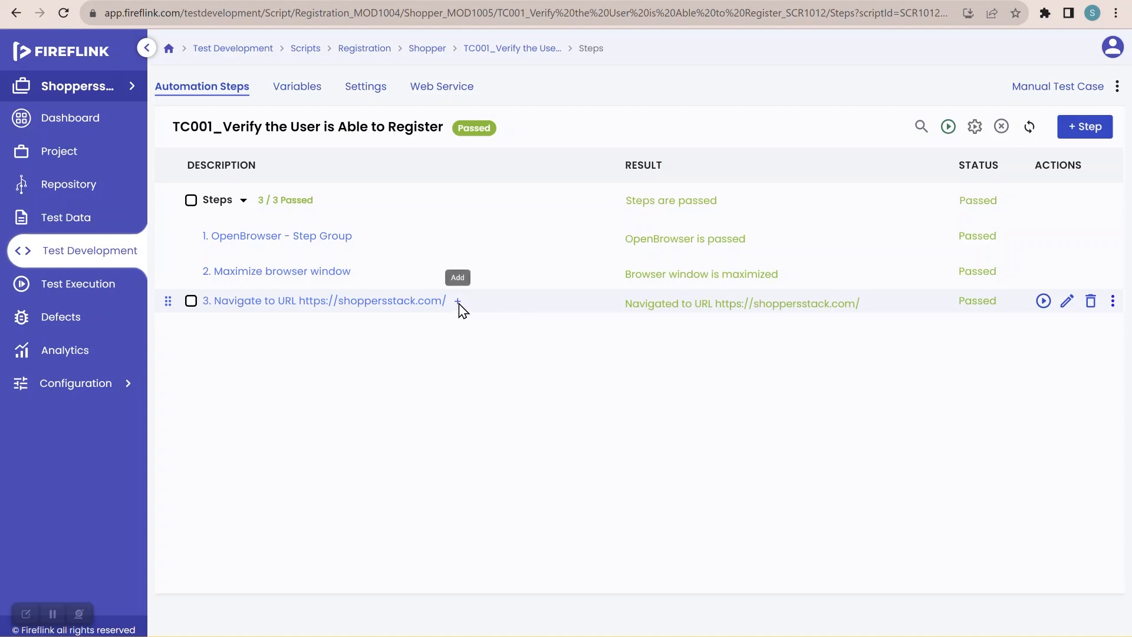
pyautogui.click(458, 302)
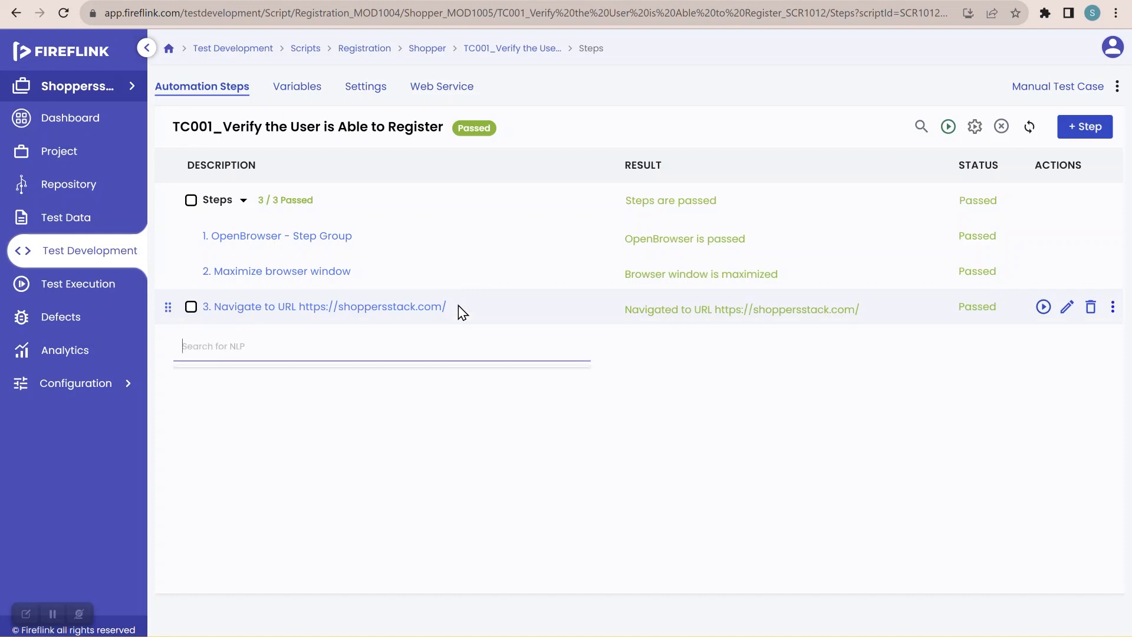
pyautogui.click(406, 343)
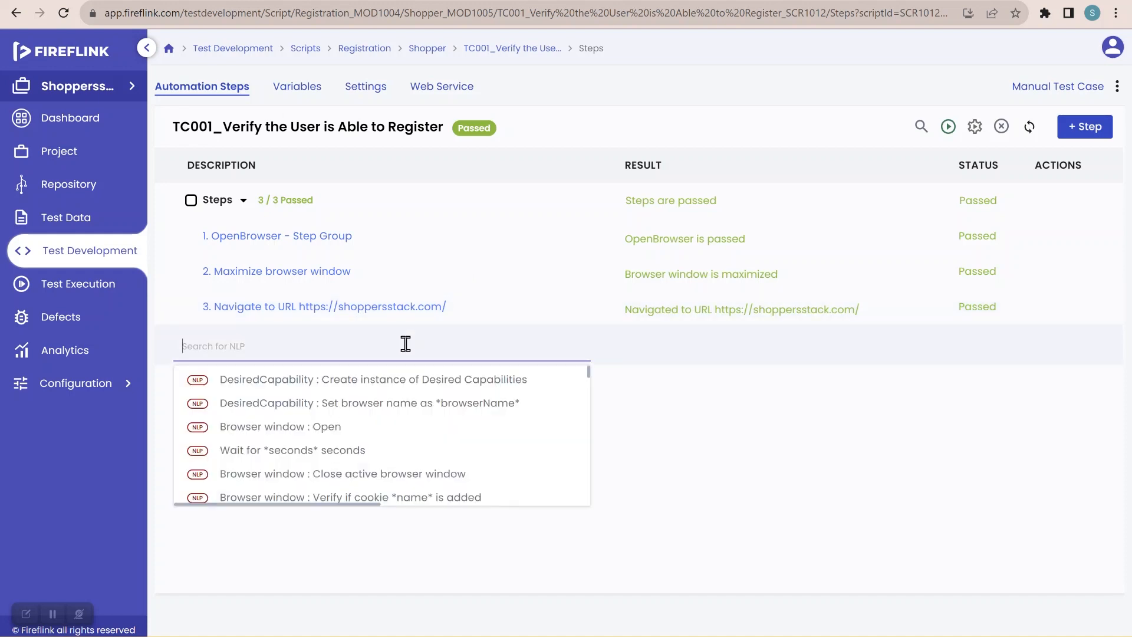
pyautogui.write('display')
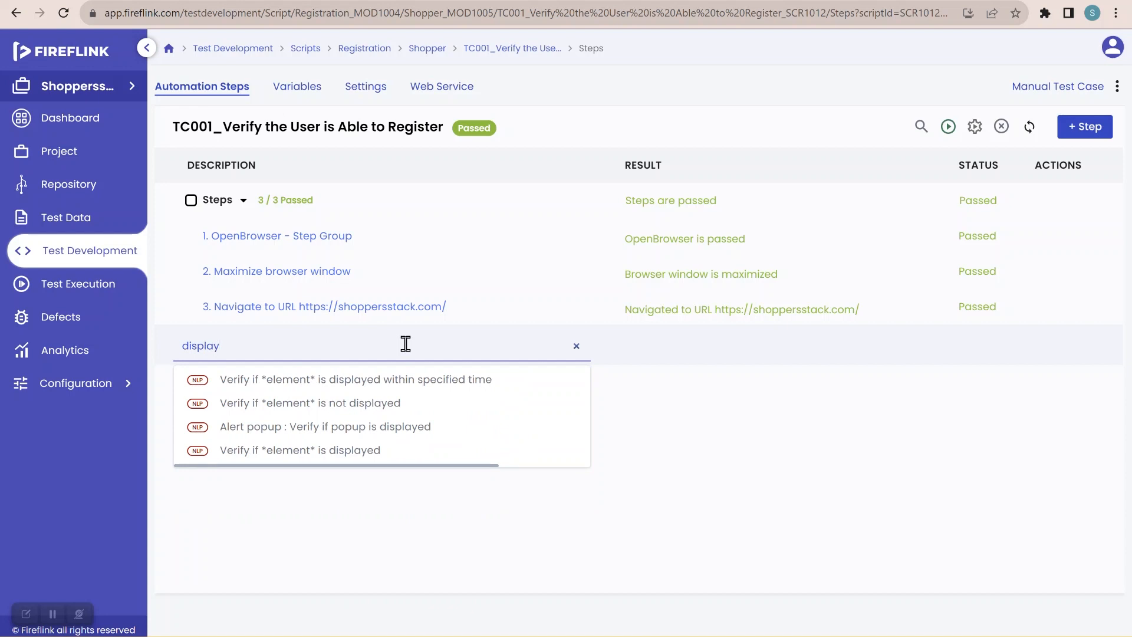
pyautogui.moveTo(311, 454)
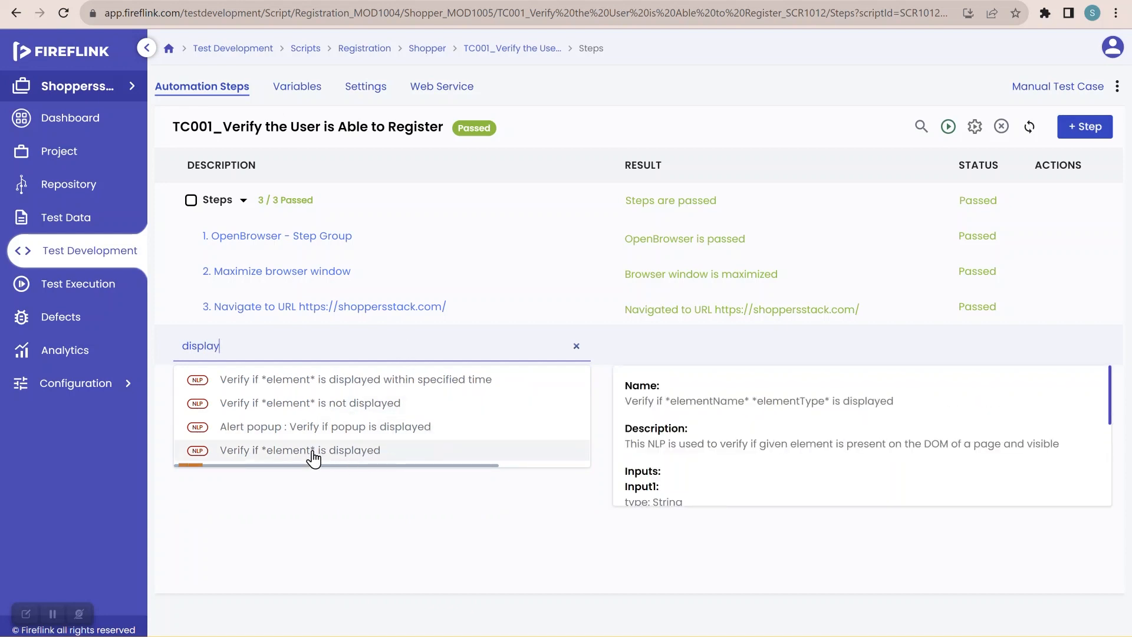
pyautogui.click(365, 456)
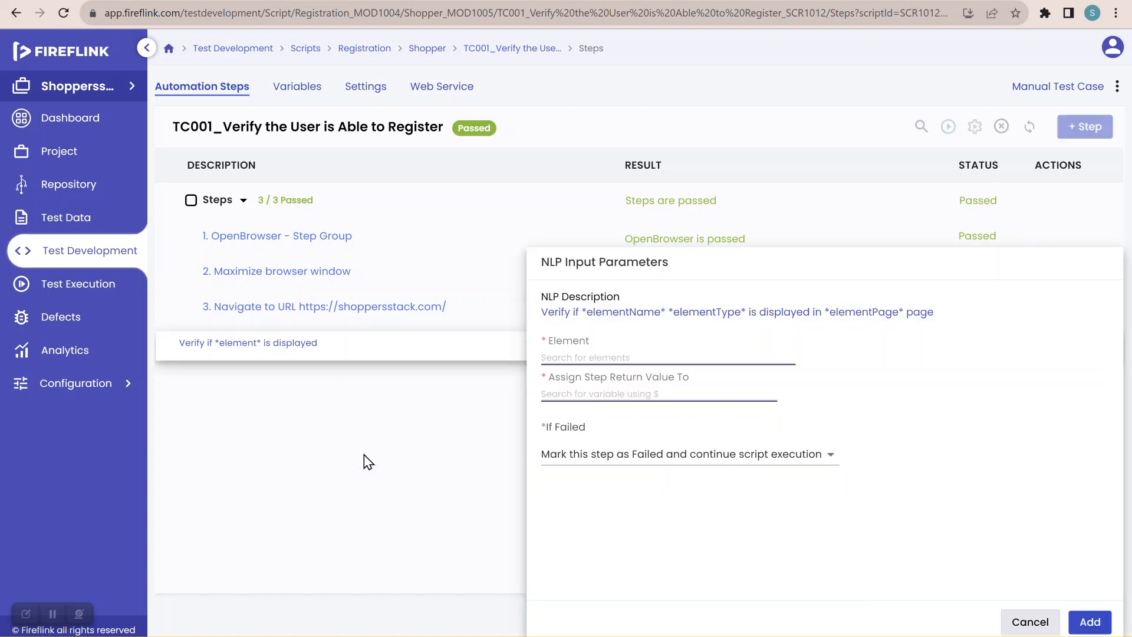
pyautogui.click(599, 359)
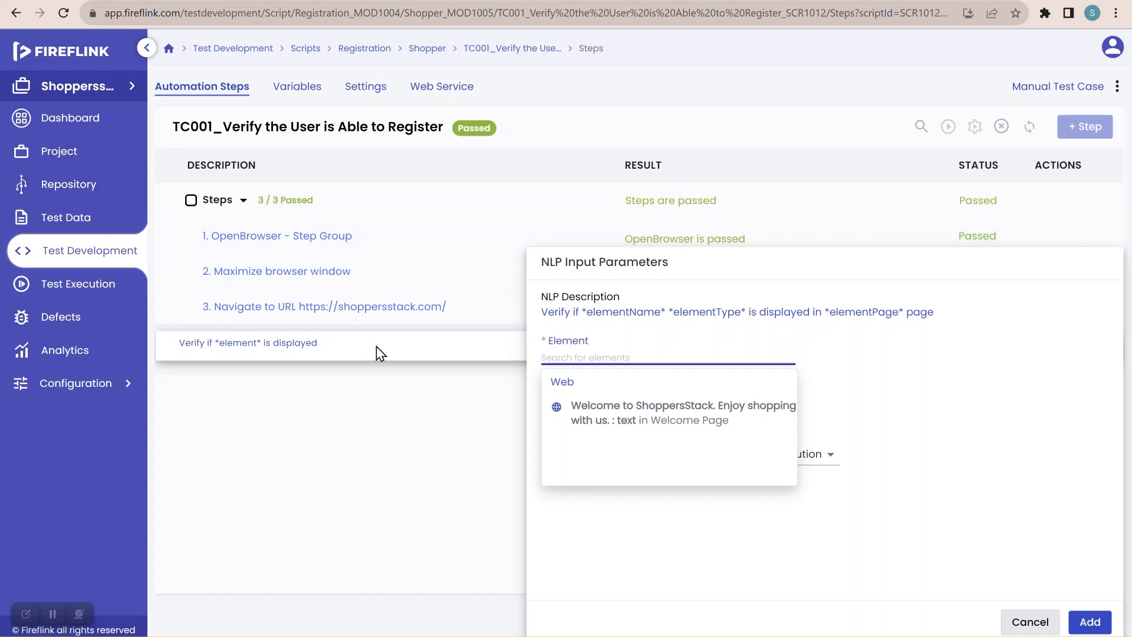
pyautogui.click(626, 417)
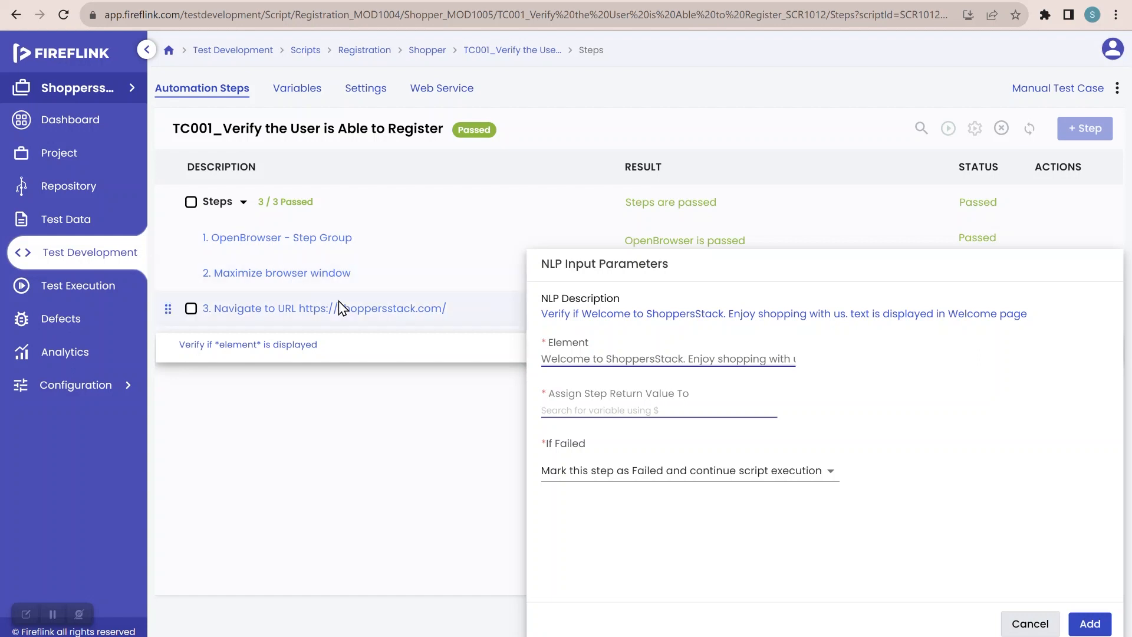
pyautogui.moveTo(562, 362)
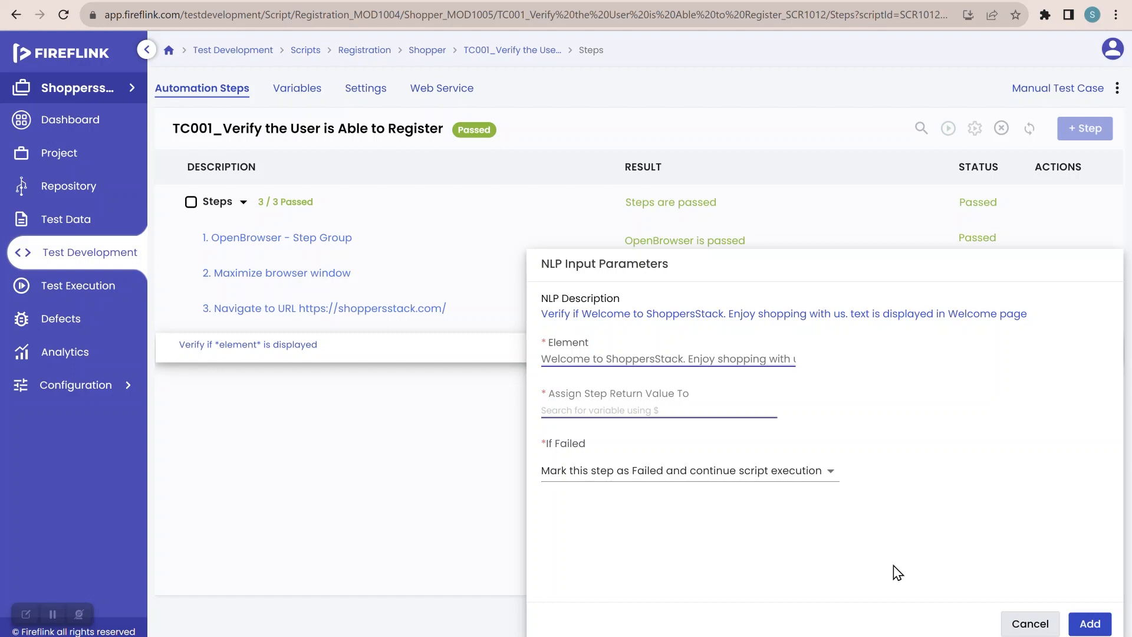
pyautogui.click(1027, 626)
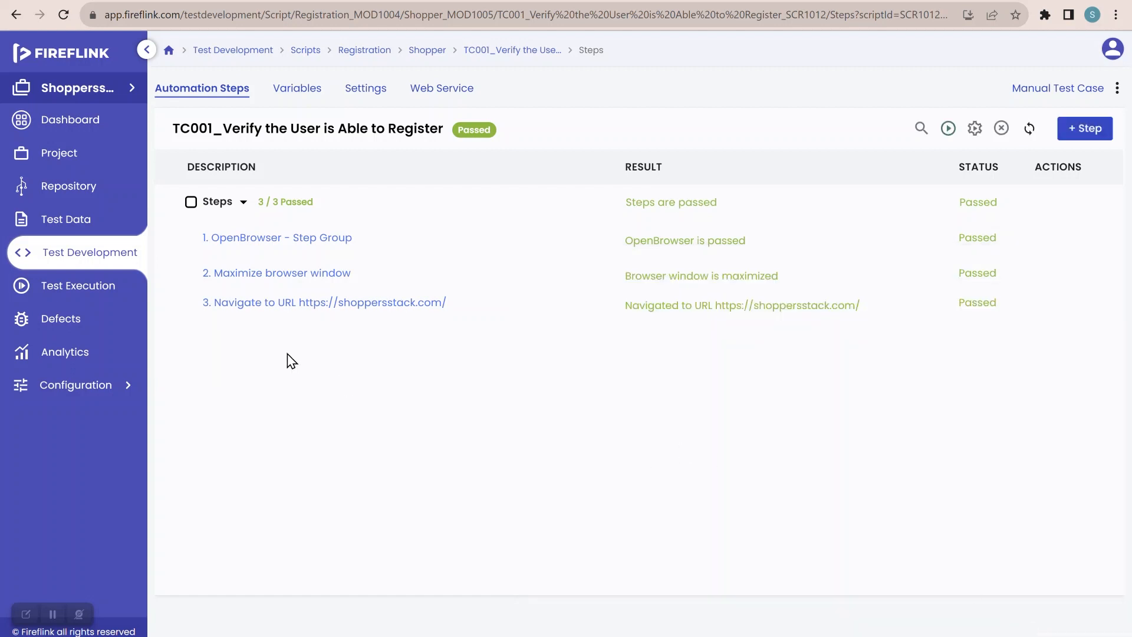